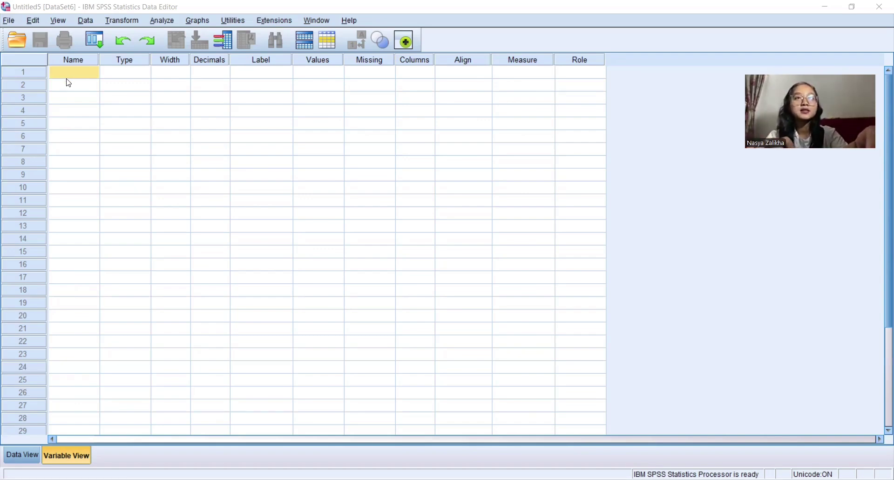
- Define the first variable with the name A1 and keep its type as Numeric
click(69, 74)
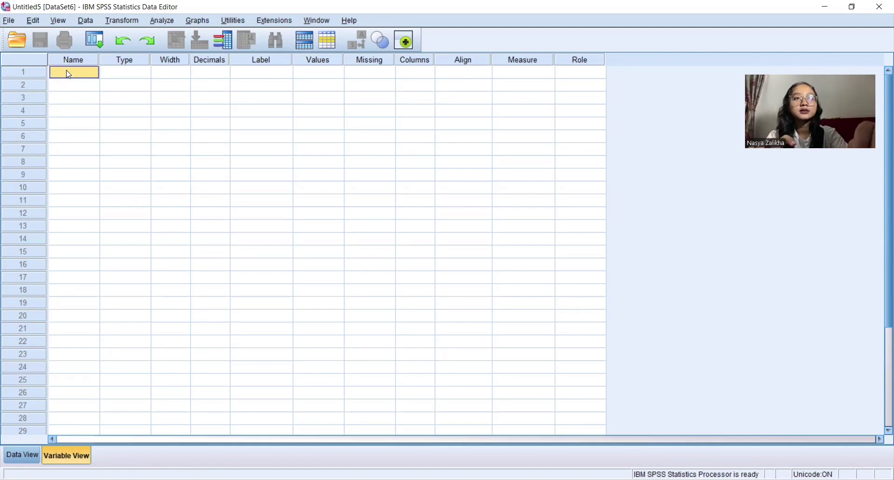
text(A1)
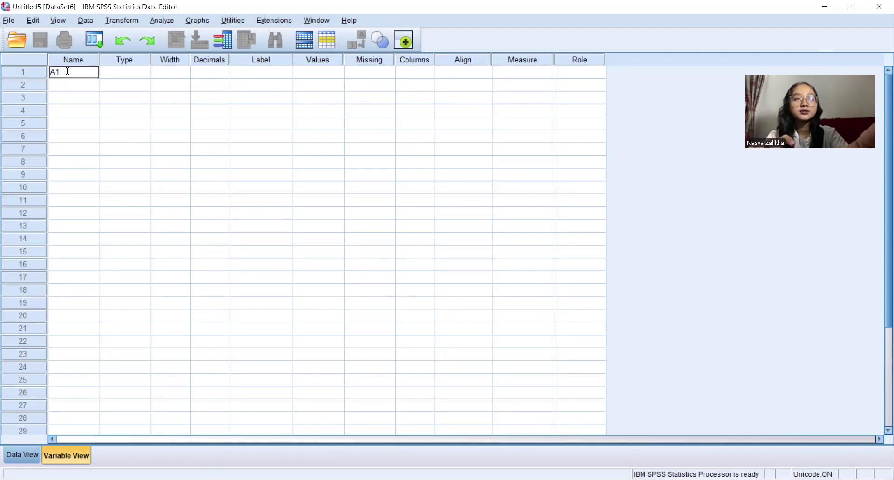
click(115, 76)
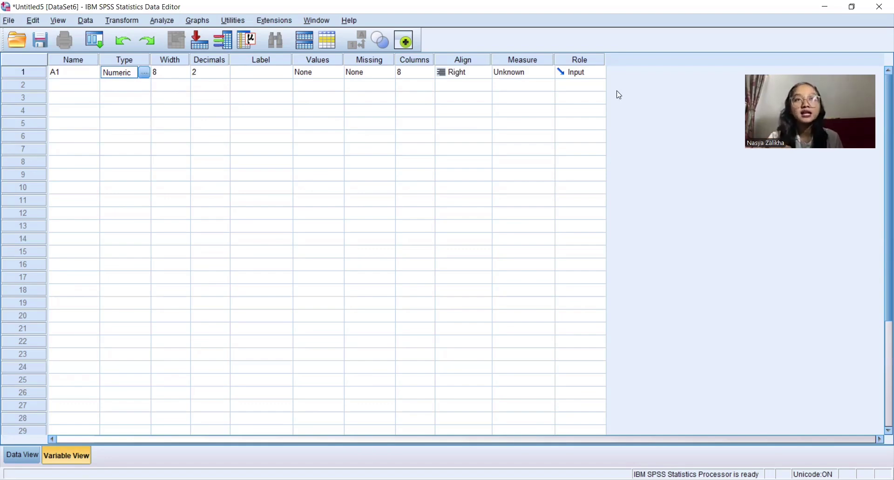
click(144, 73)
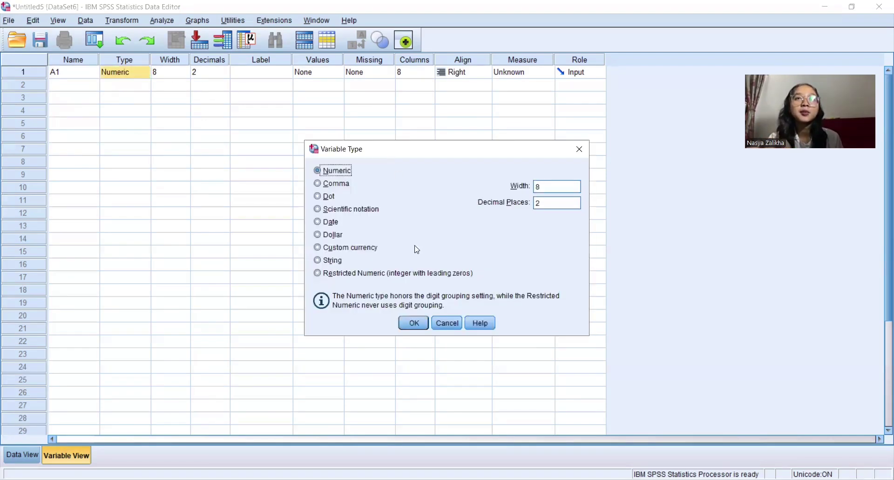
click(419, 321)
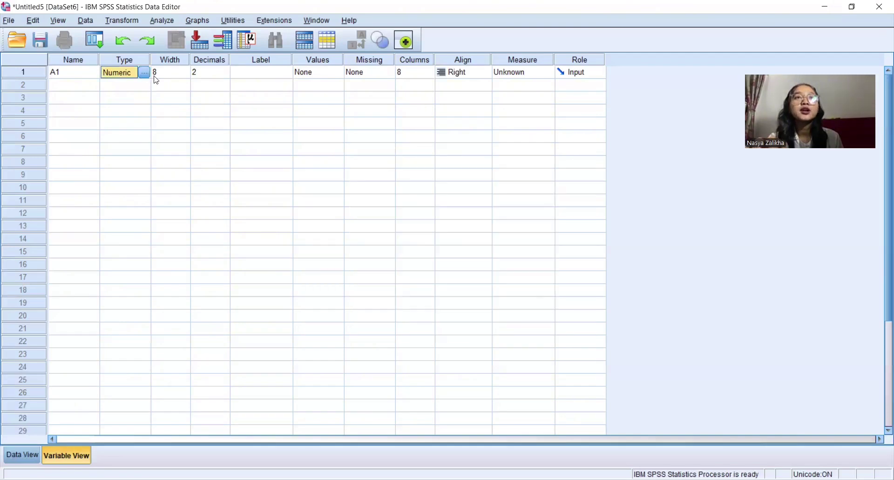
- Set the decimals of variable A1 to 0 and give it the label "Jenis Kelamin"
click(216, 72)
click(226, 74)
click(225, 75)
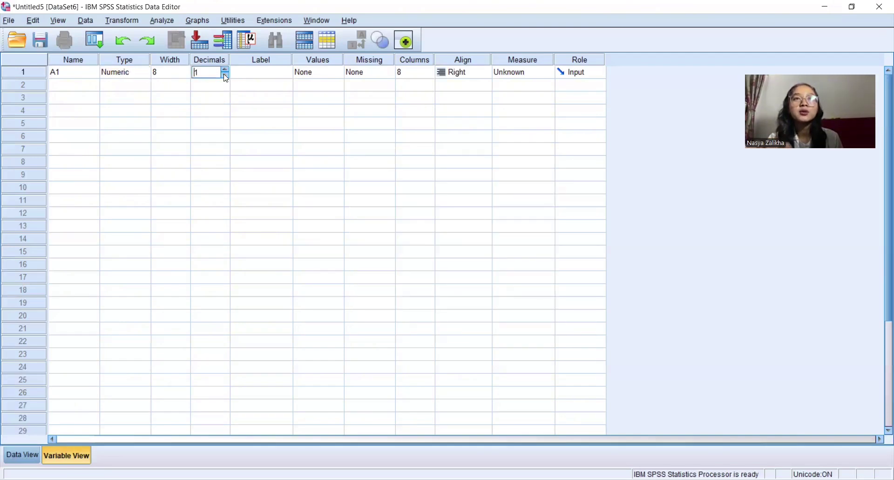
click(255, 75)
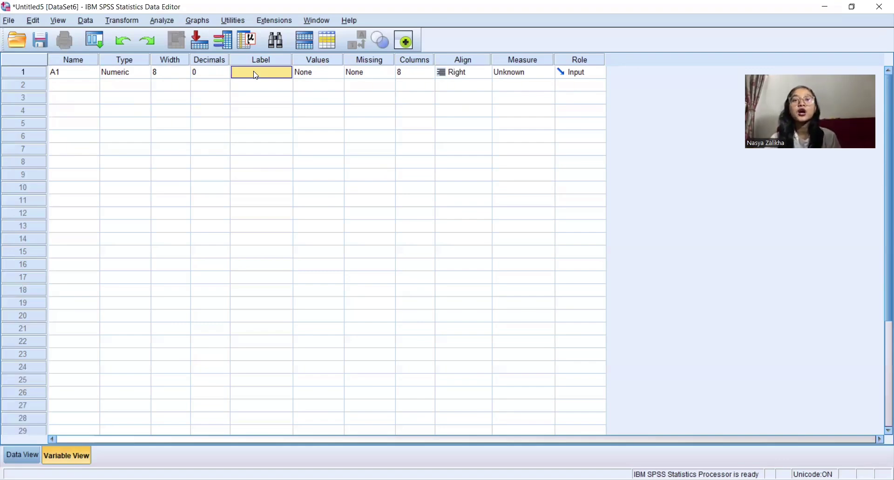
text(Jenis)
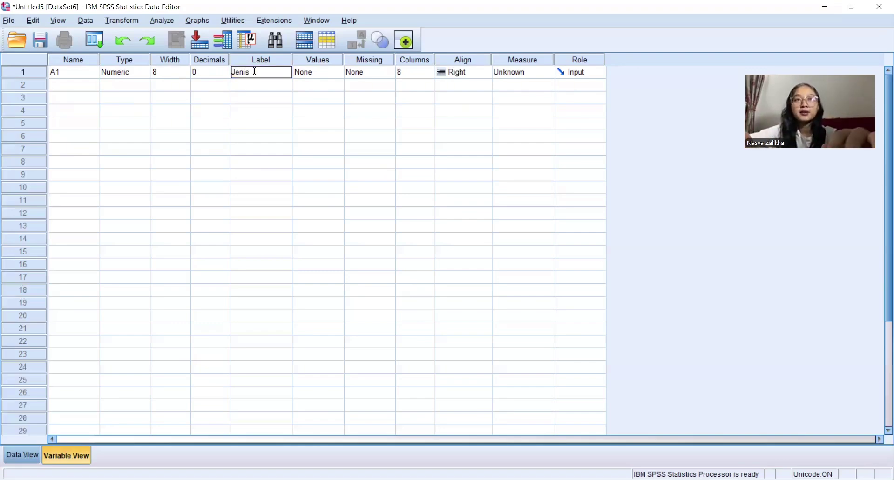
text( Kelamin)
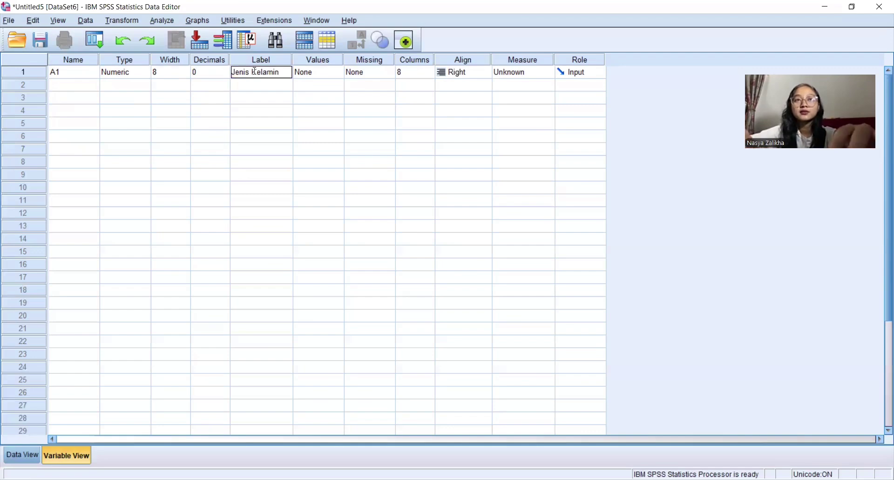
- Add the value label 1 = "Laki-Laki" to variable A1
click(320, 74)
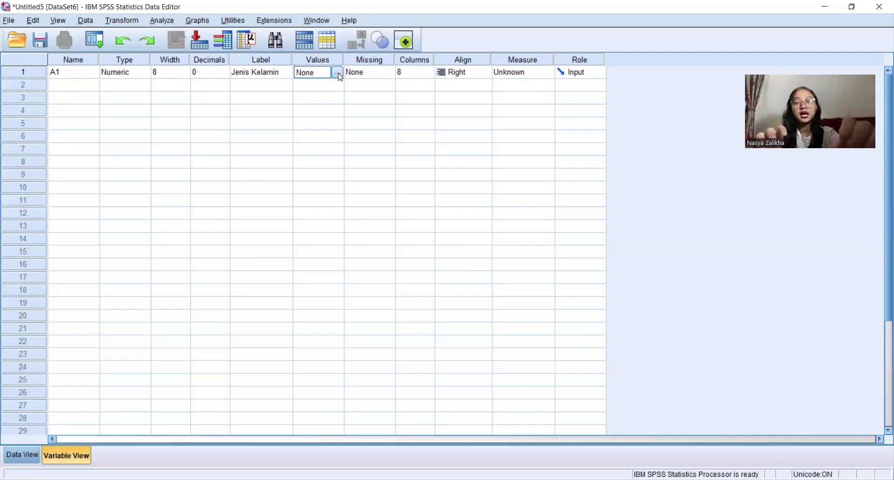
click(338, 72)
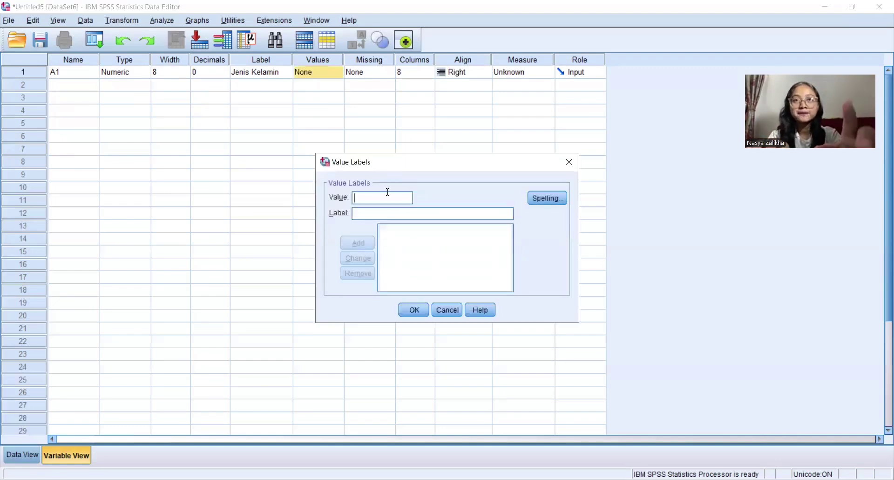
text(1)
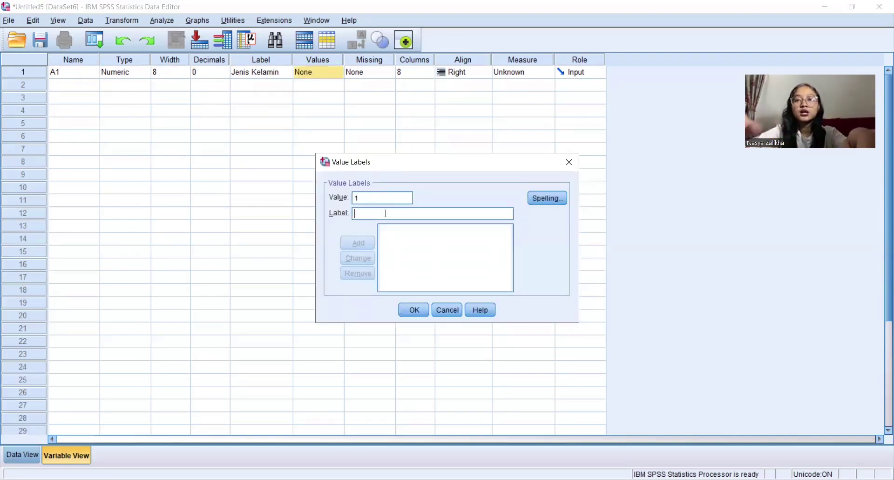
click(386, 213)
text(Laki)
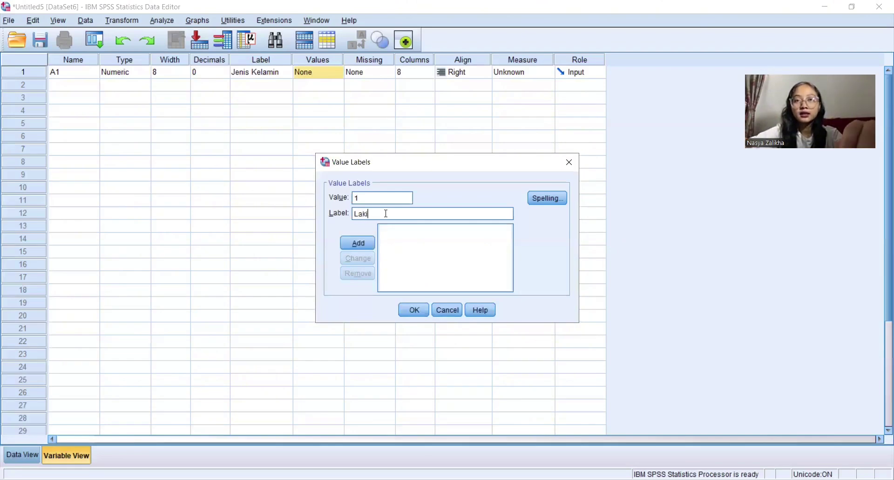
text(-Laki)
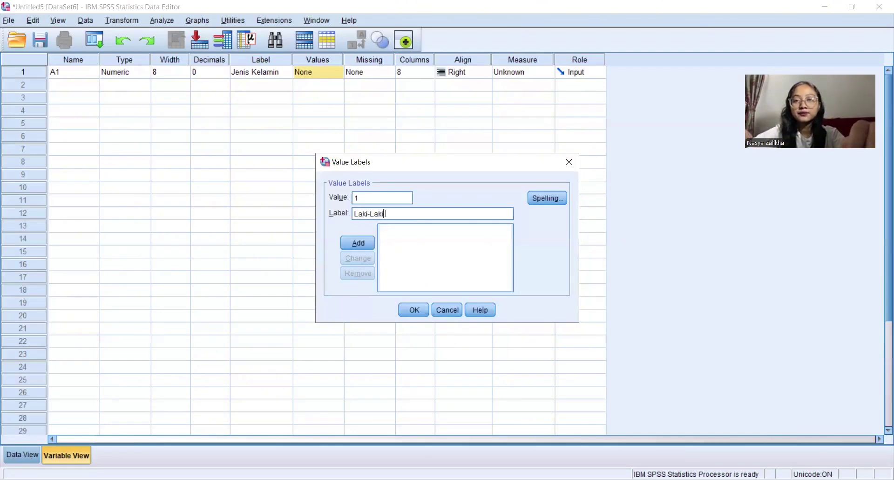
click(364, 244)
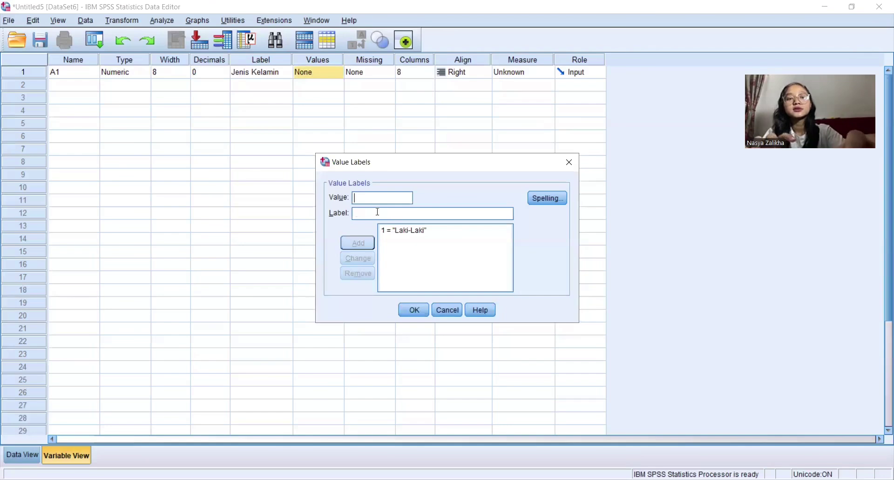
- Add the value label 2 = "Perempuan" to variable A1 and set its measure to Nominal
text(2)
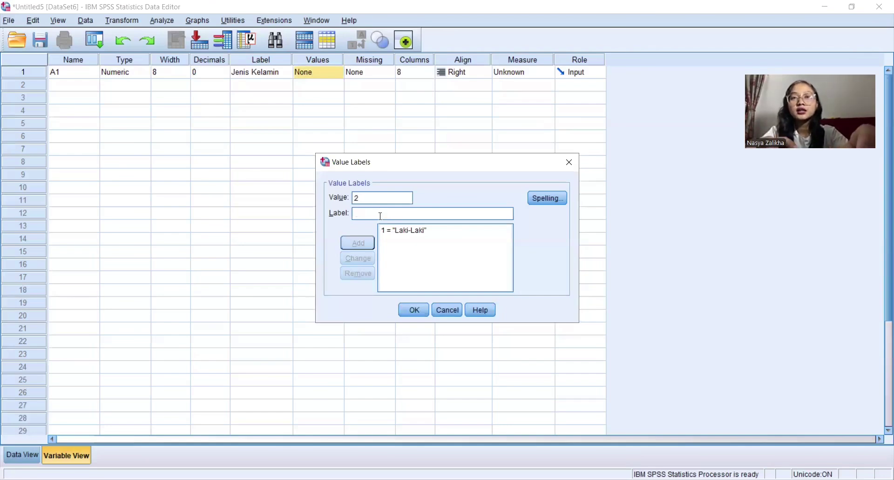
click(380, 215)
text(Pere)
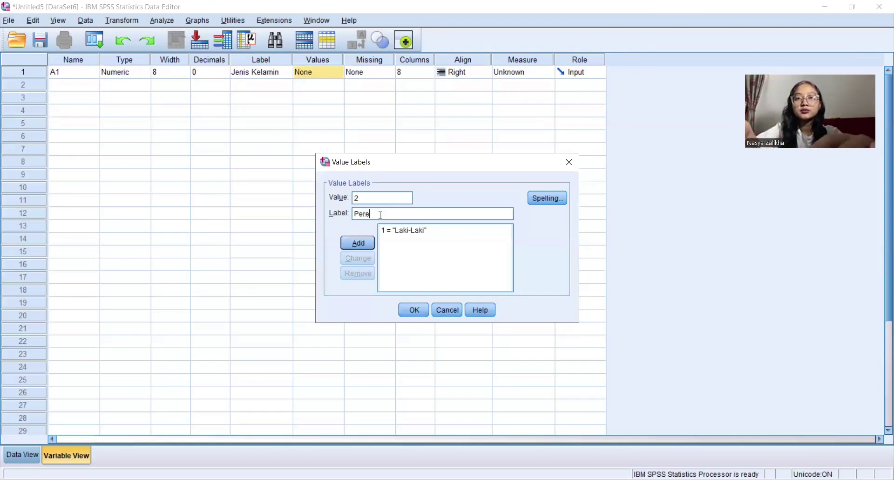
text(mpuan)
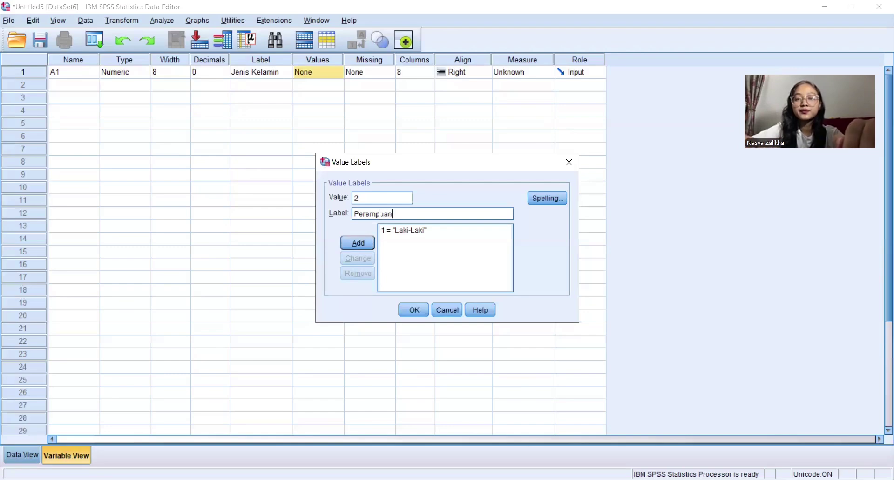
click(371, 246)
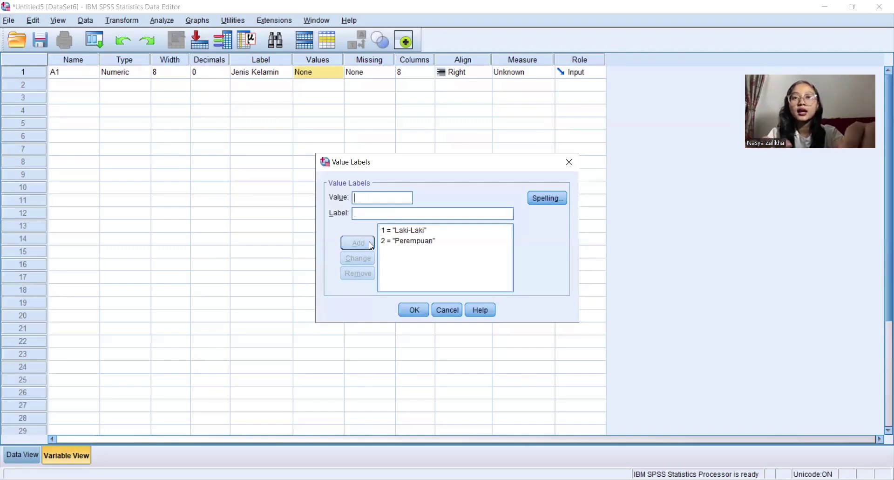
click(423, 317)
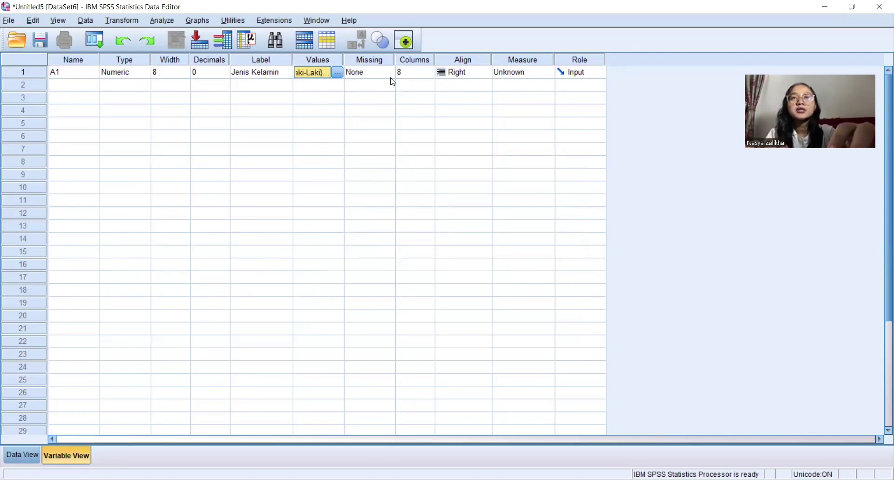
click(522, 75)
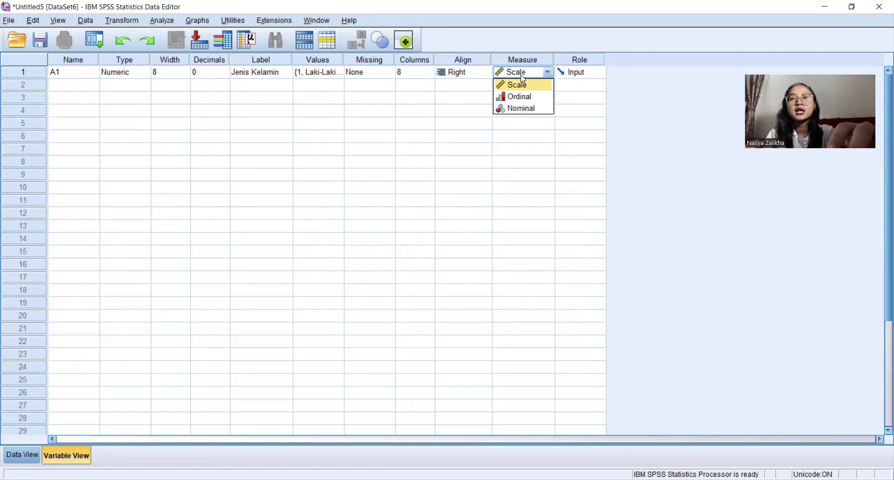
click(531, 114)
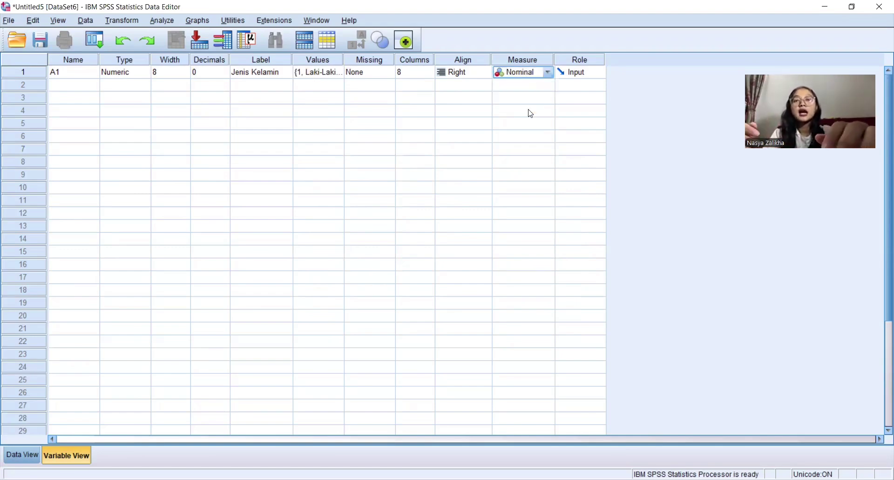
- Define a second variable named A2 in the next row with 0 decimals
click(77, 90)
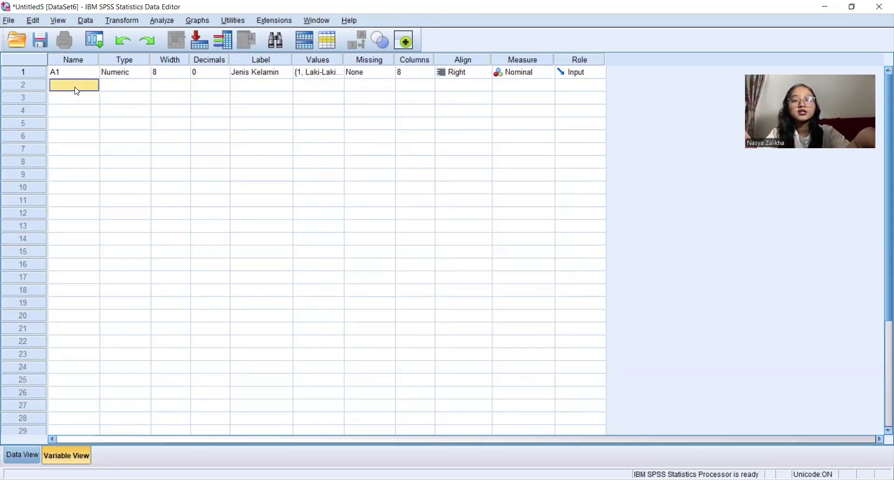
text(A2)
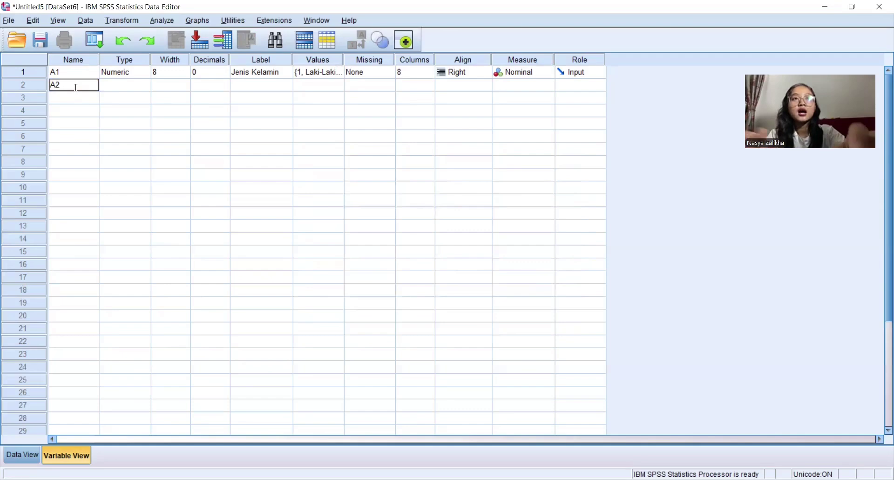
click(104, 90)
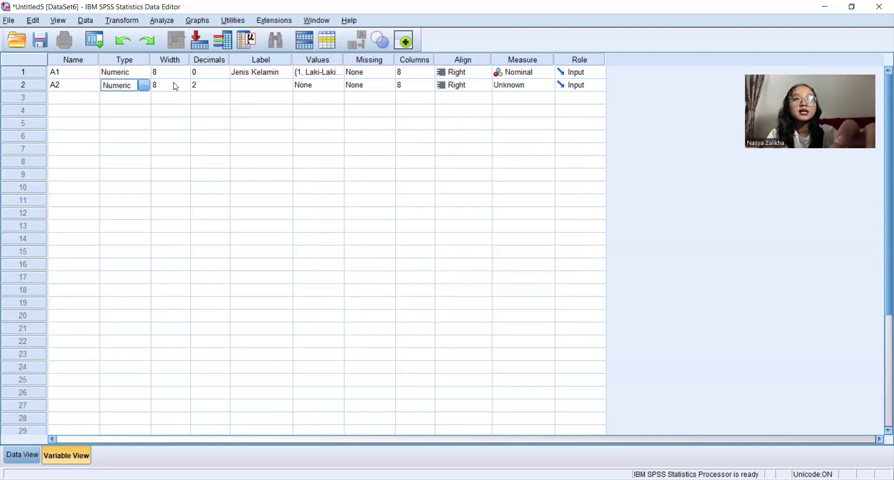
click(200, 85)
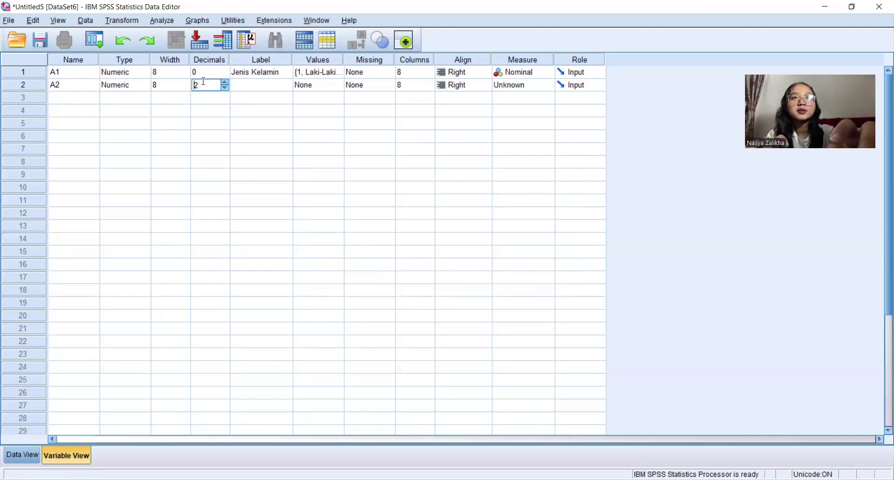
click(226, 88)
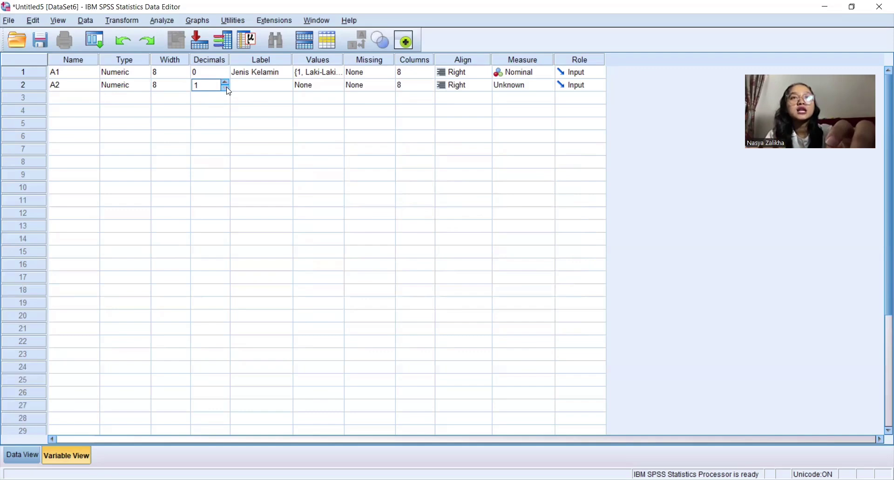
click(227, 88)
- Give variable A2 the label "Angkatan Masuk"
click(261, 86)
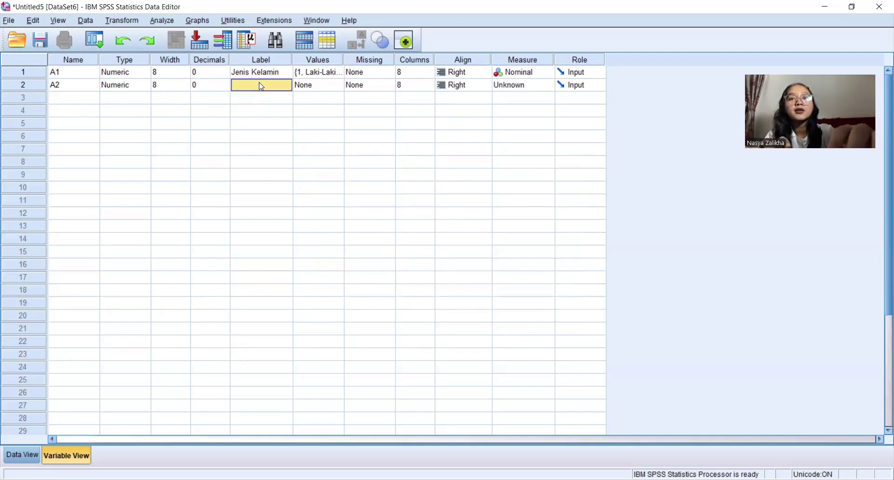
text(Angkatan)
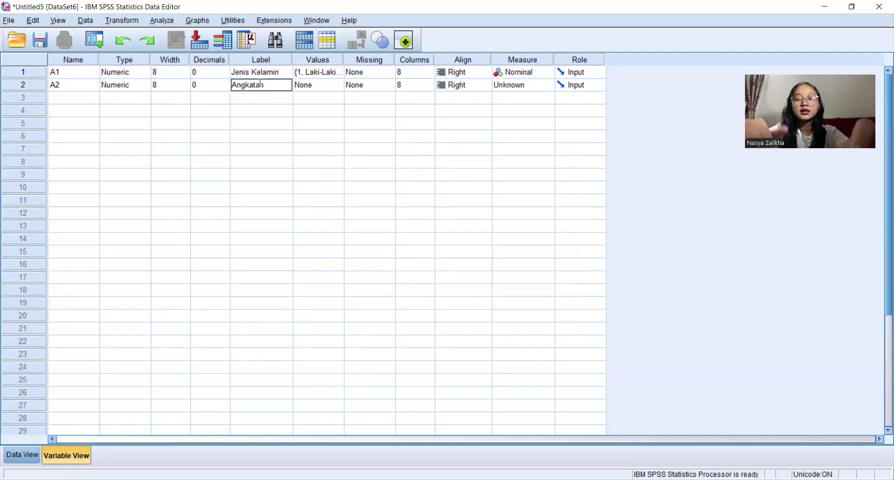
text( Masuk)
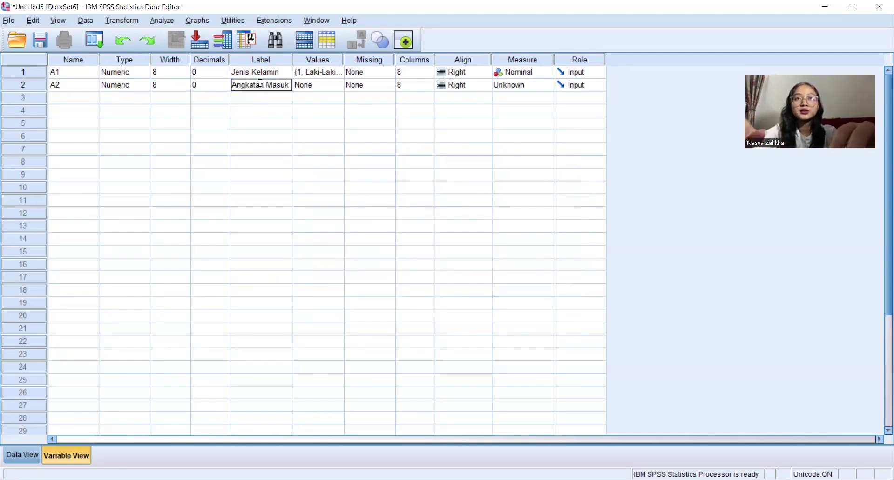
- Add the value label 1 = "2020" to variable A2
click(326, 86)
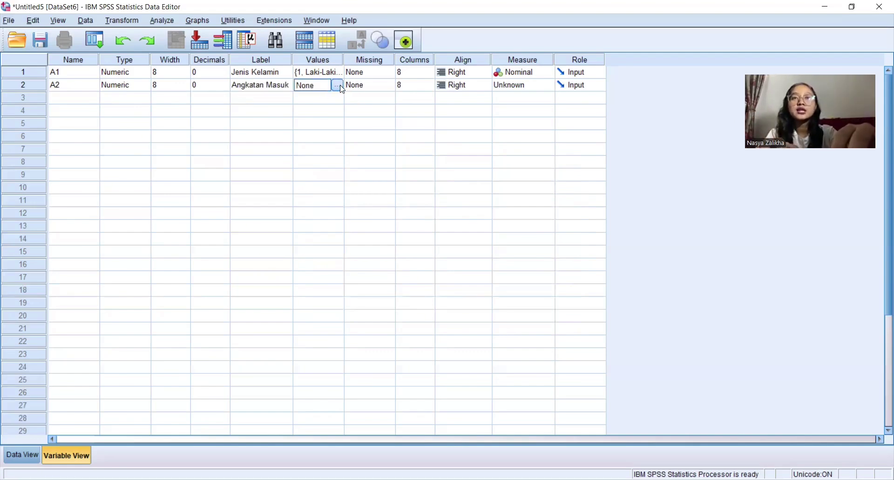
click(339, 86)
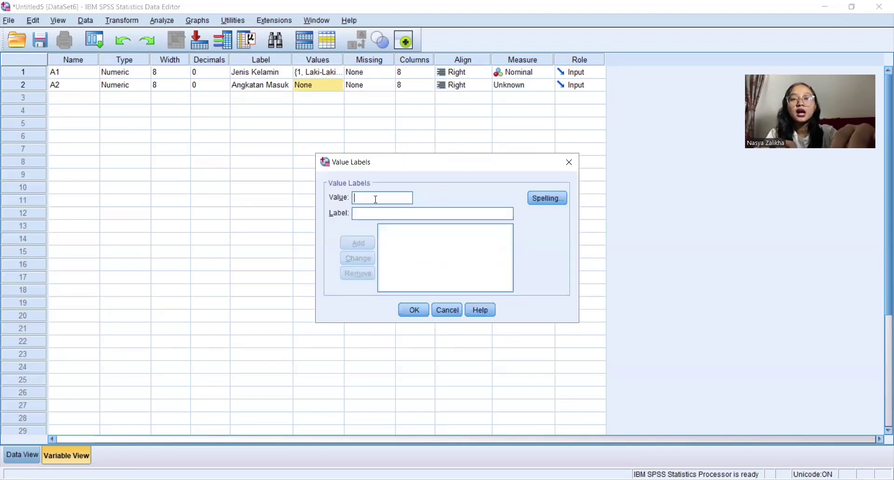
text(1)
click(385, 212)
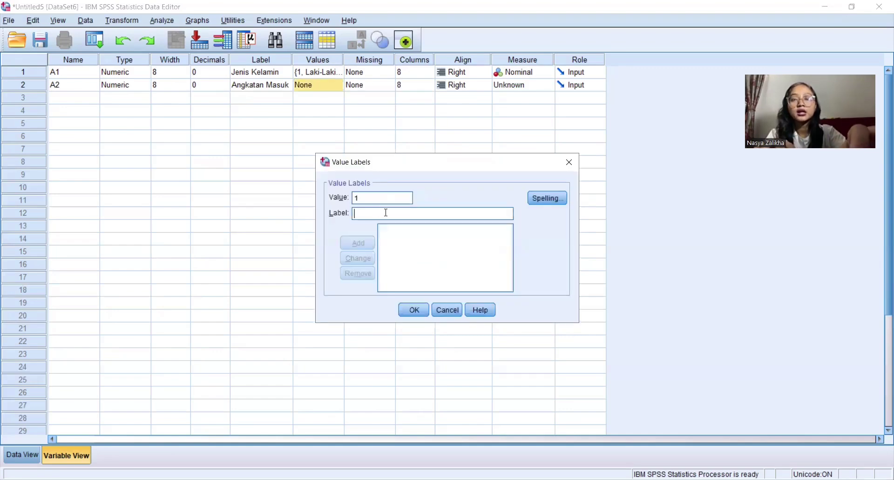
text(2020)
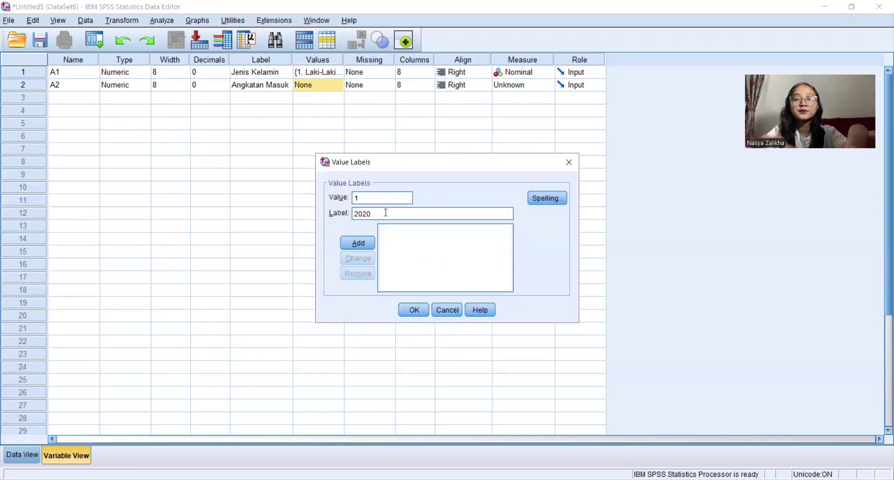
click(361, 242)
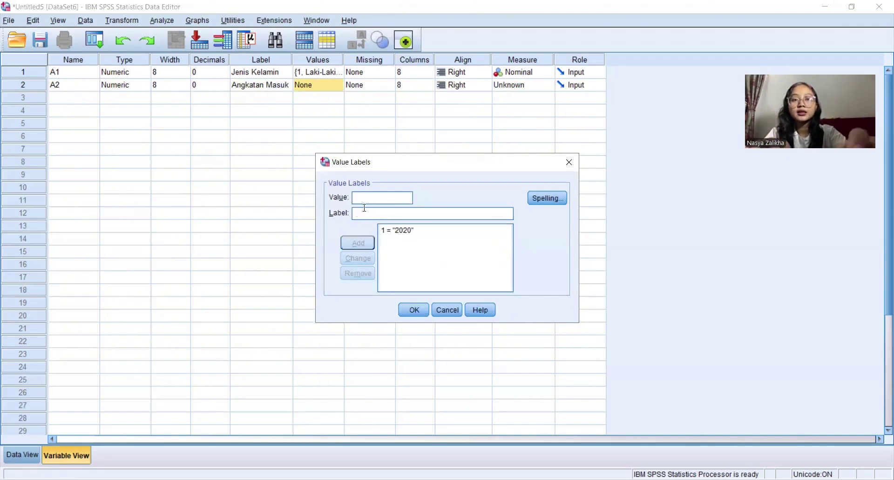
- Add the value labels 2 = "2021" and 3 = "2022" to variable A2
text(22021)
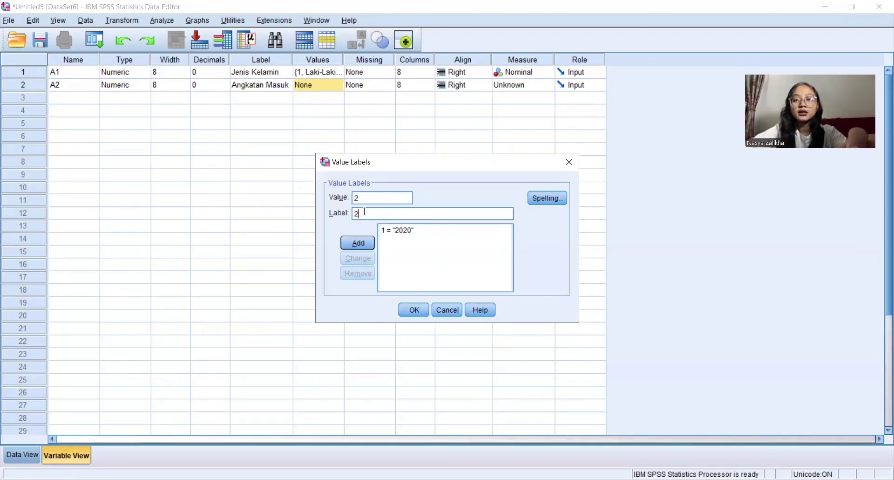
click(365, 243)
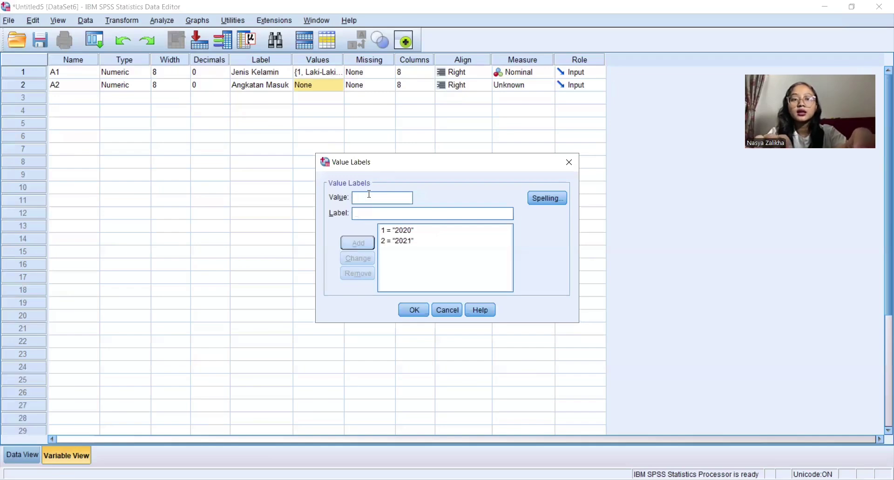
text(3)
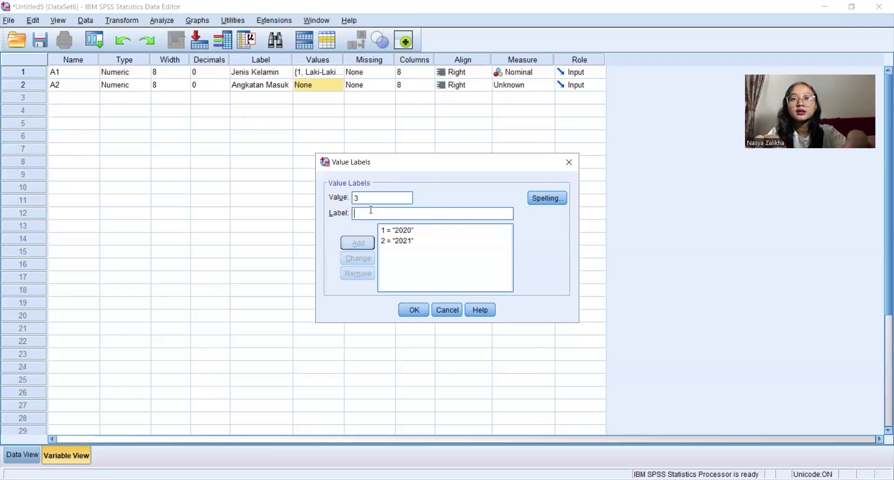
text(2022)
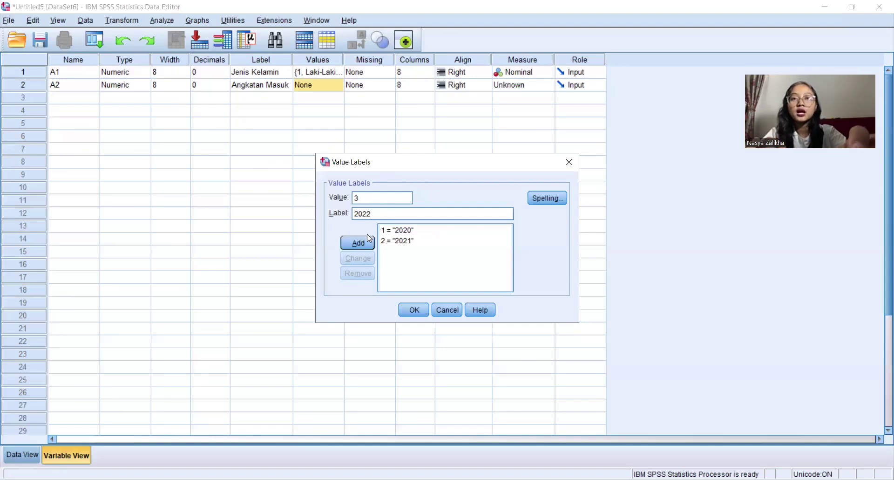
click(369, 244)
- Add the value label 4 = "2023" to variable A2 and set its measure to Ordinal
text(4)
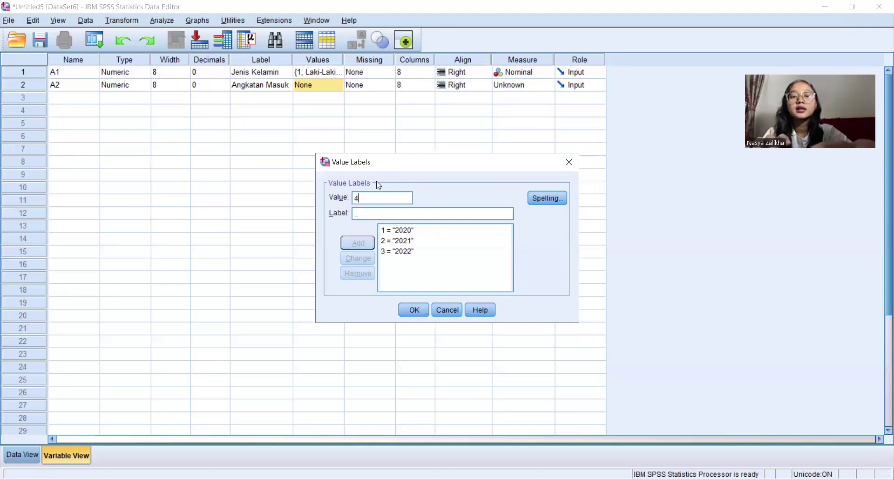
click(369, 213)
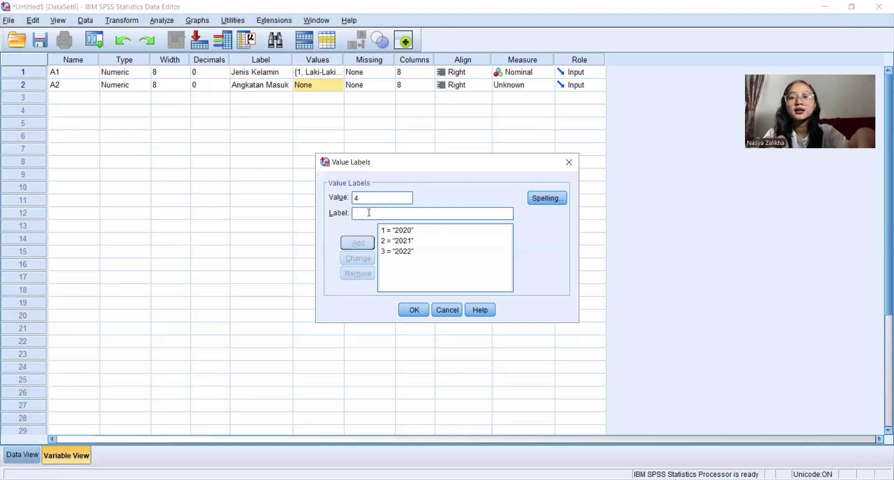
text(2023)
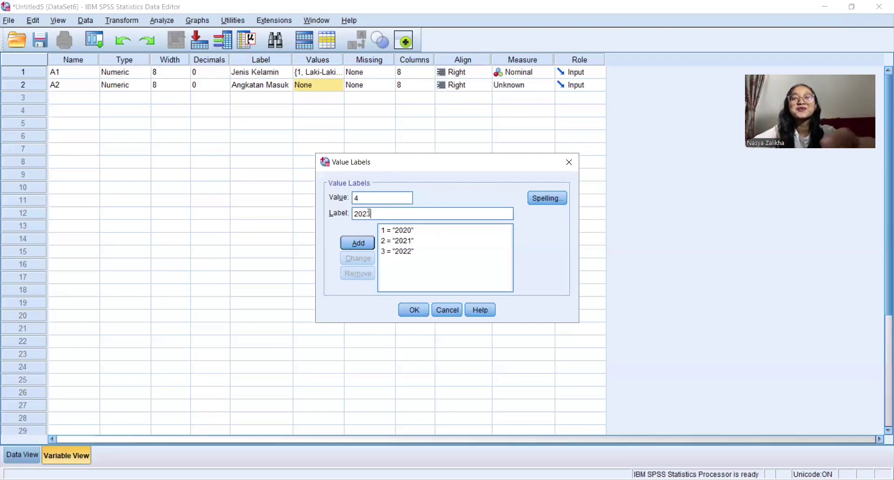
click(358, 243)
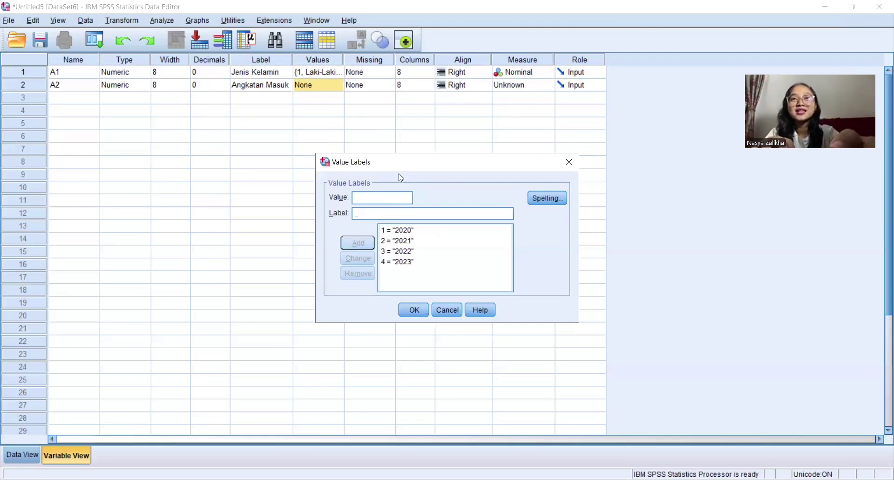
click(414, 315)
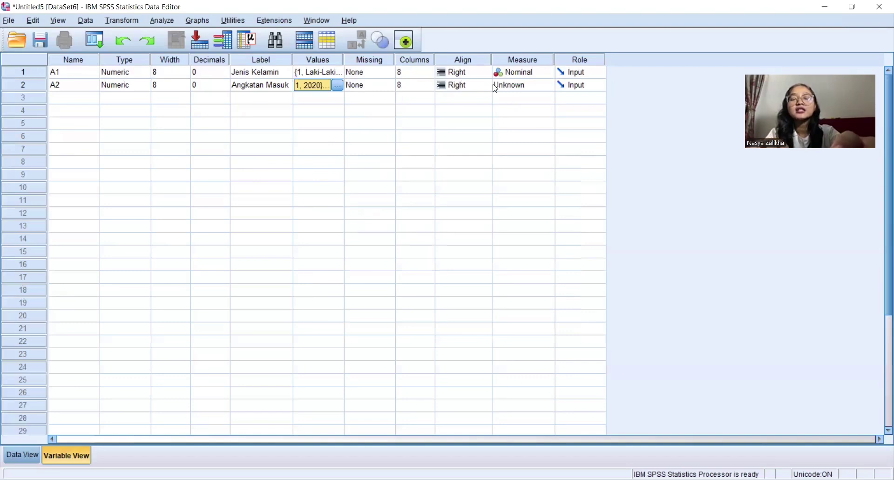
click(509, 87)
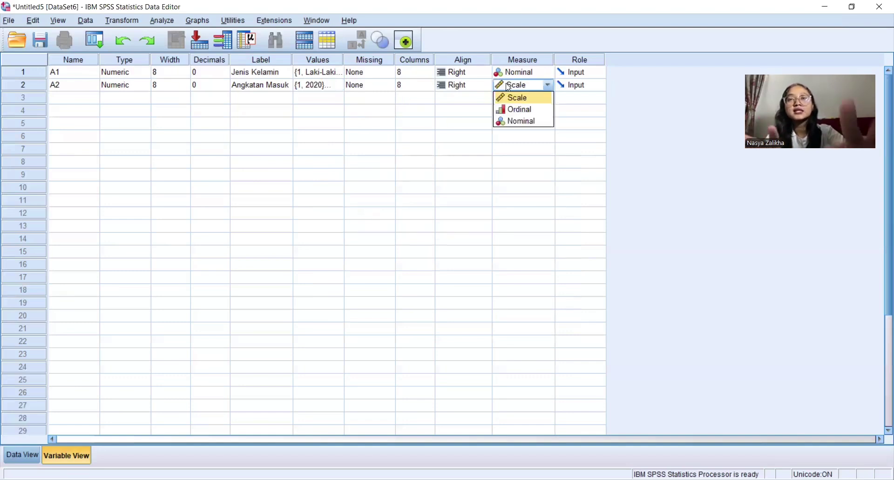
click(528, 111)
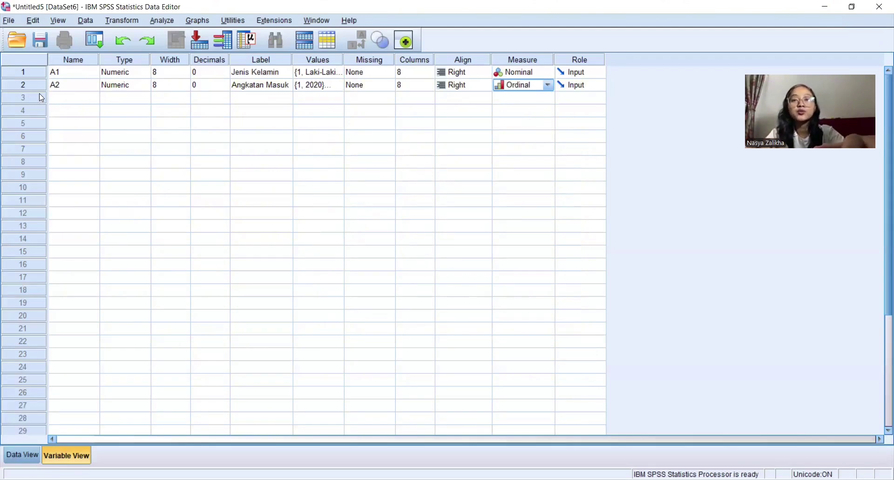
- Define a third variable named A3 in the next row with 0 decimals
click(66, 104)
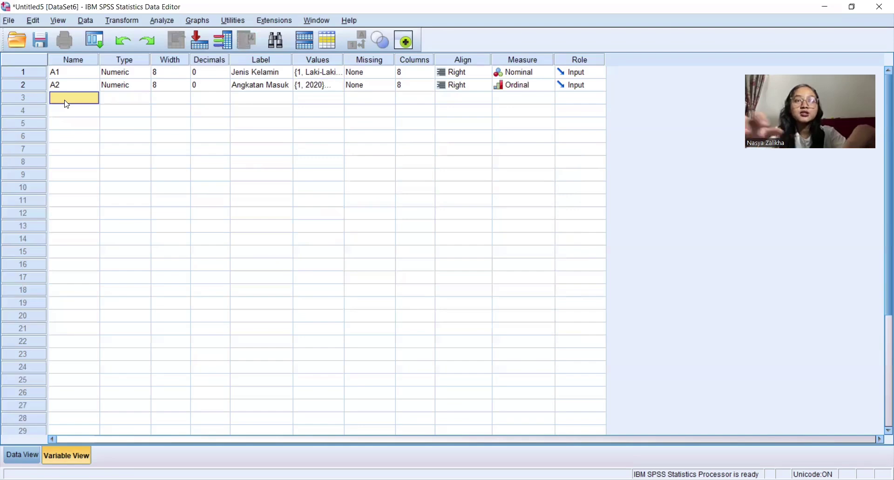
text(A3)
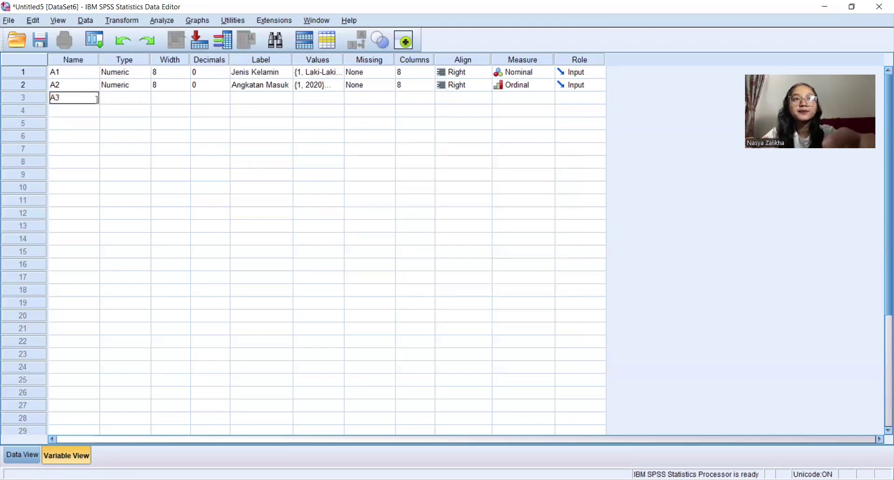
click(126, 102)
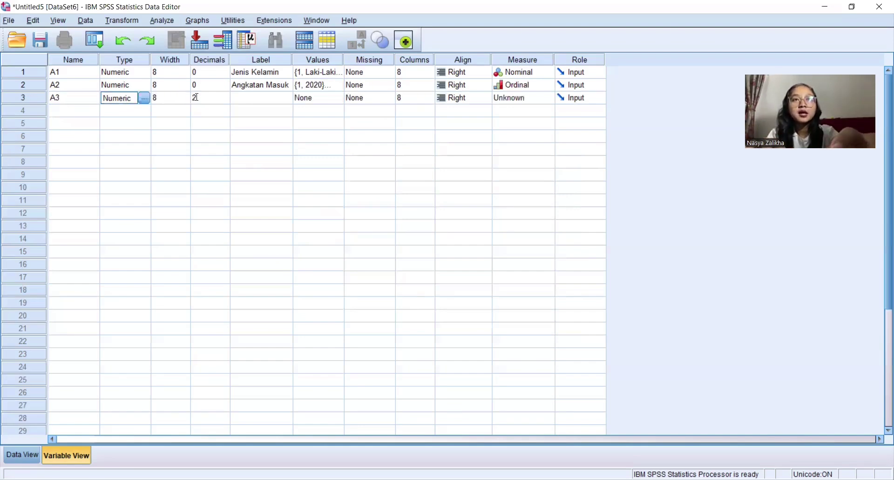
click(213, 97)
click(226, 101)
click(225, 100)
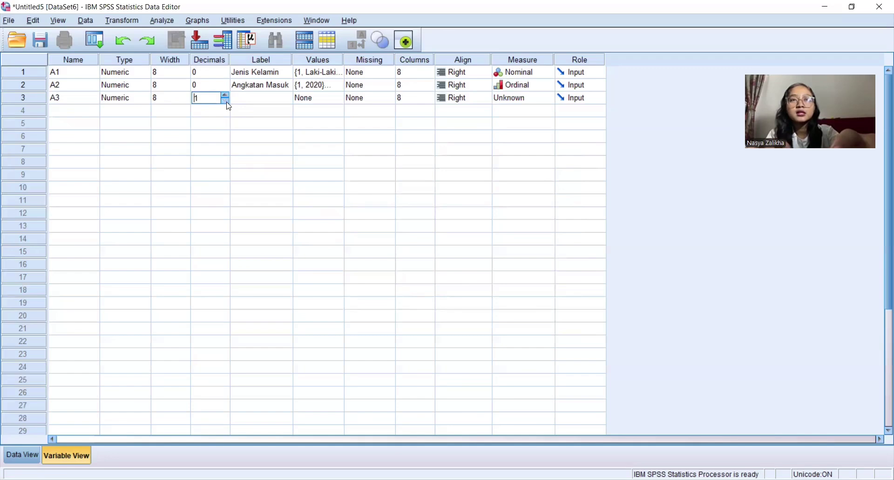
click(251, 100)
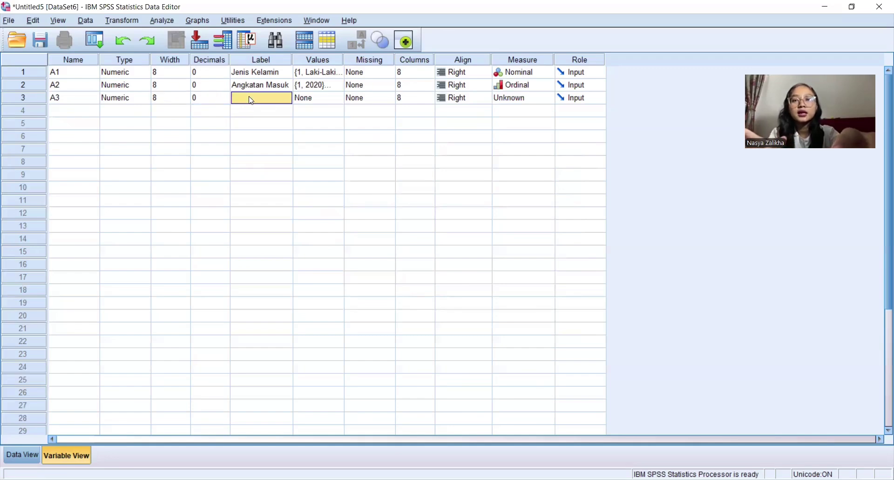
text(Program)
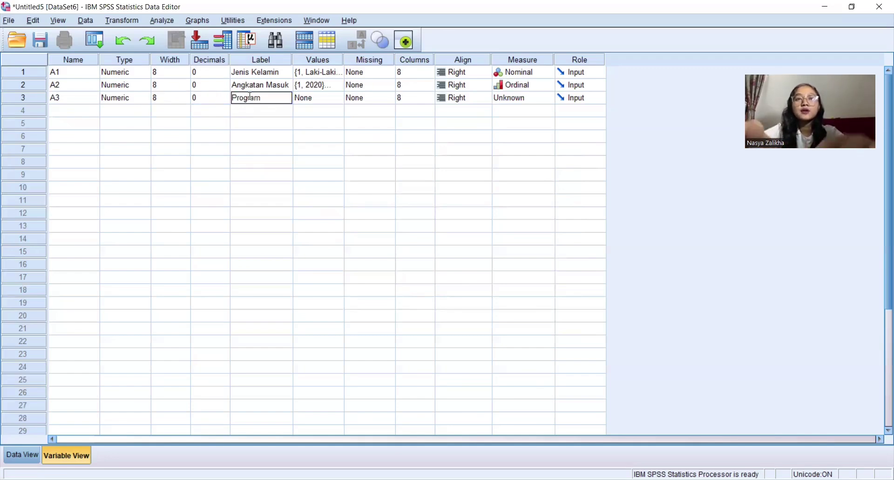
text( Sut)
key(Home)
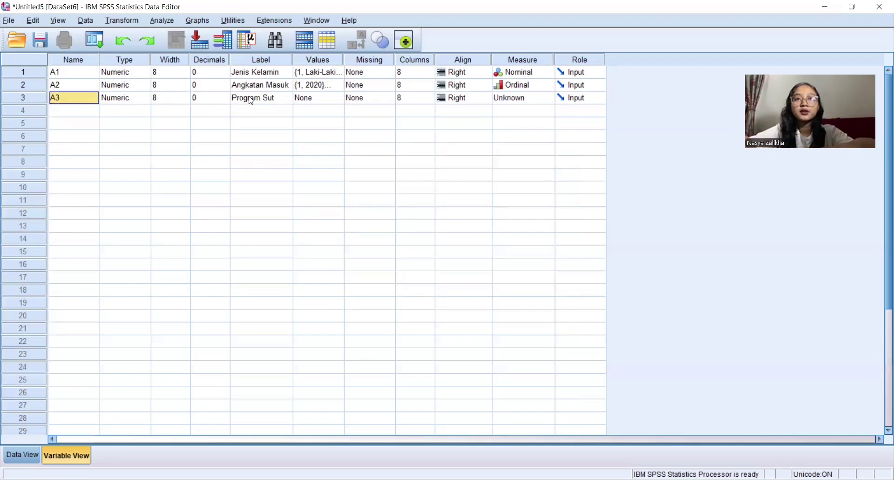
- Set the label of variable A3 to "Program Studi"
click(285, 99)
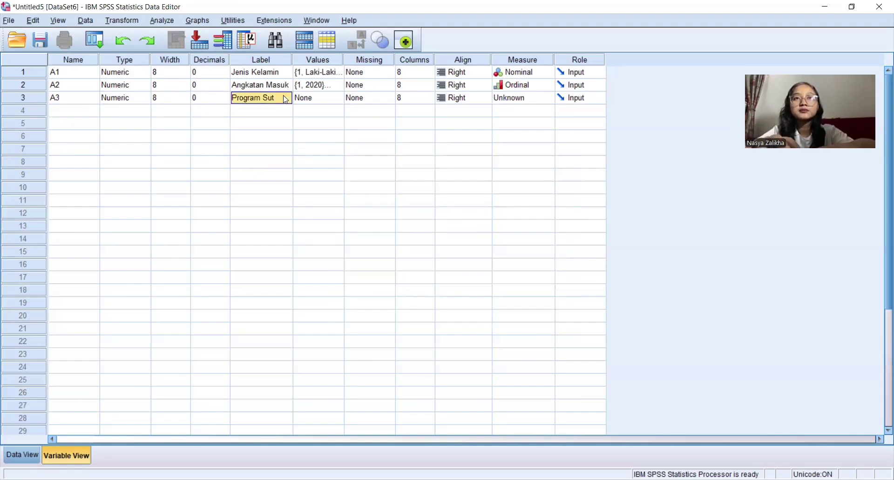
key(BackSpace)
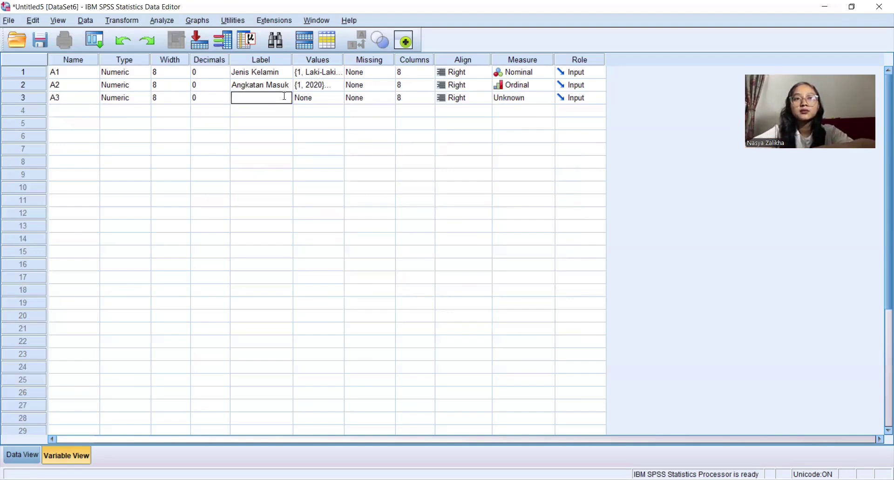
text(Program)
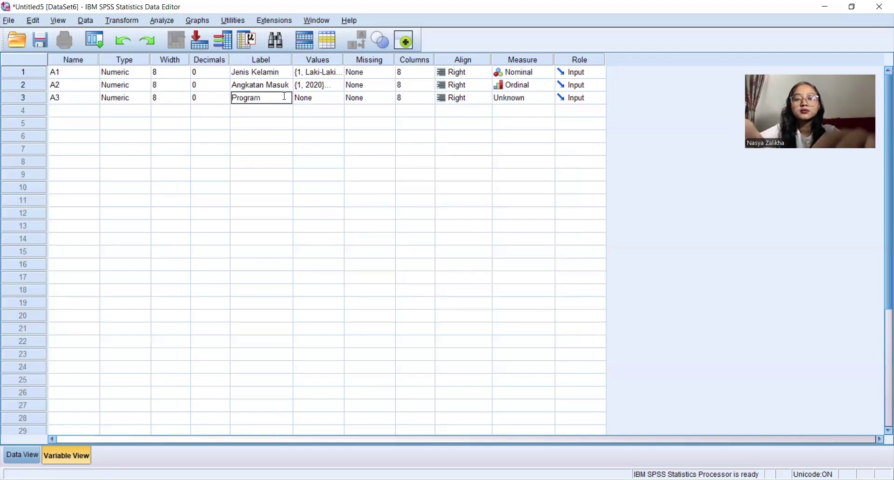
text( Studi)
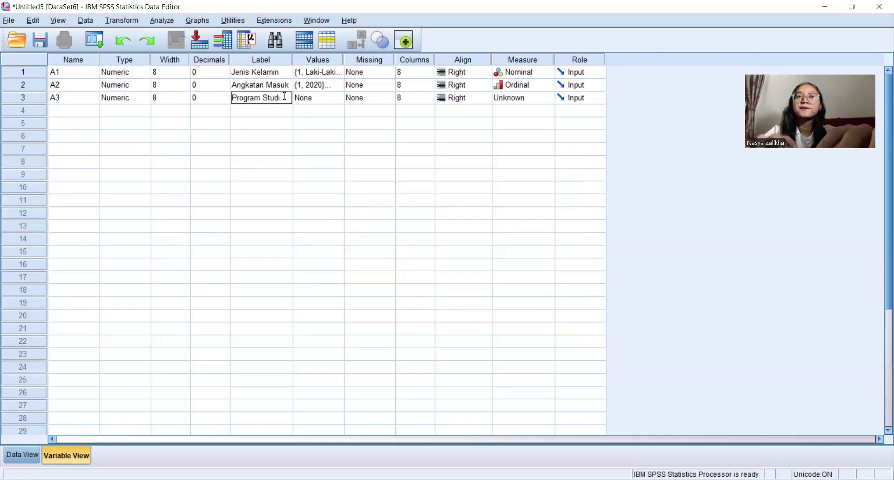
- Add the value label 1 = "Humas" to variable A3
click(319, 105)
click(338, 99)
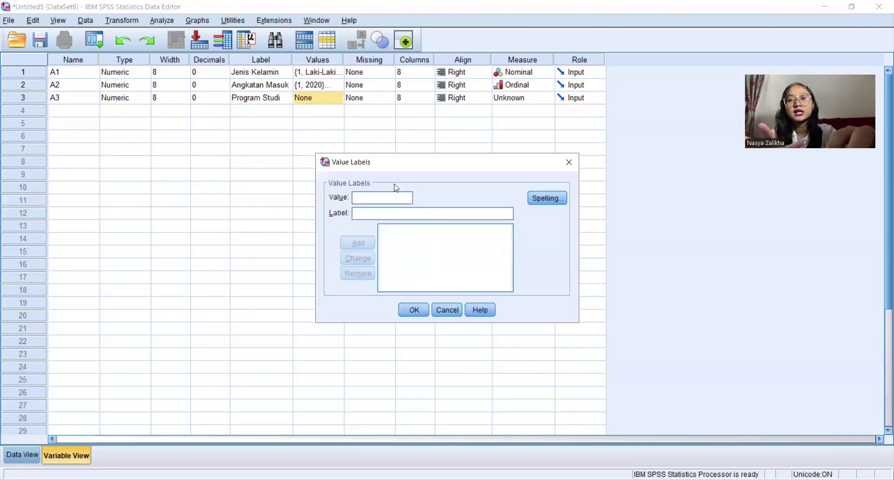
text(1)
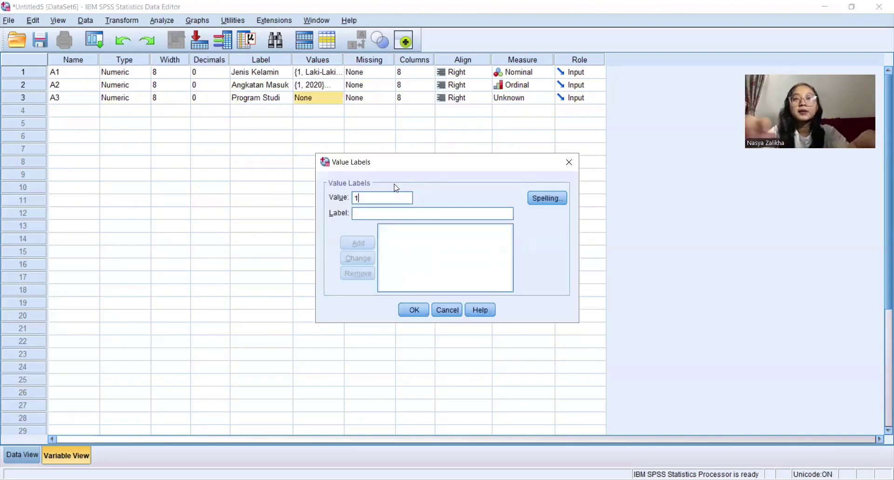
text(Humas)
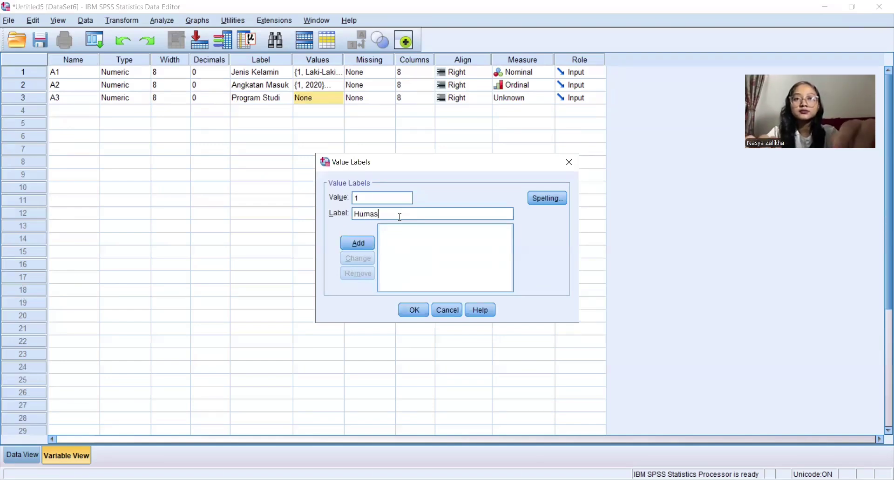
click(358, 243)
- Add the value label 2 = "Komunikasi" to variable A3
text(2)
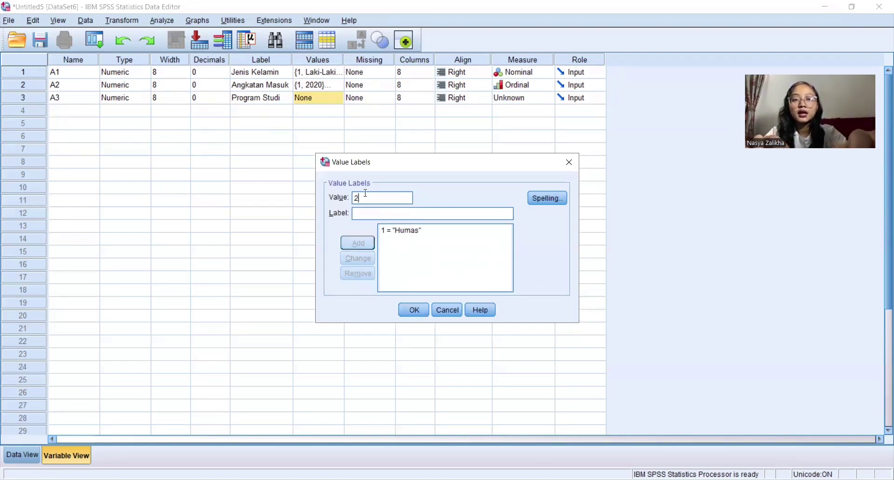
text(adm)
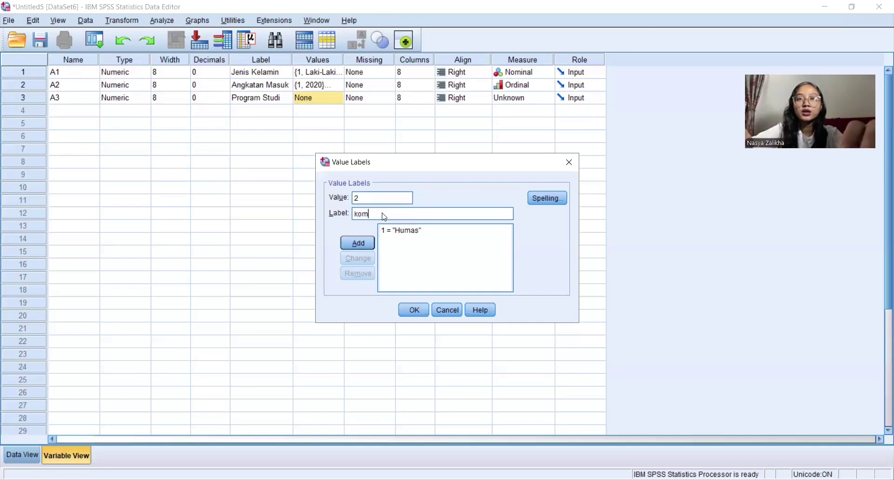
key(BackSpace)
key(BackSpace)
key(BackSpace)
text(Komunikasi)
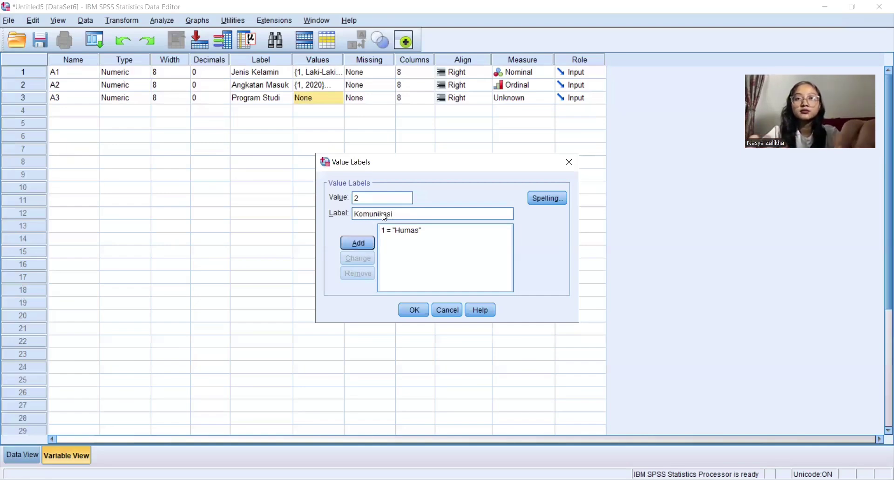
click(365, 243)
- Add the value label 3 = "Politik" to variable A3
click(367, 193)
text(3)
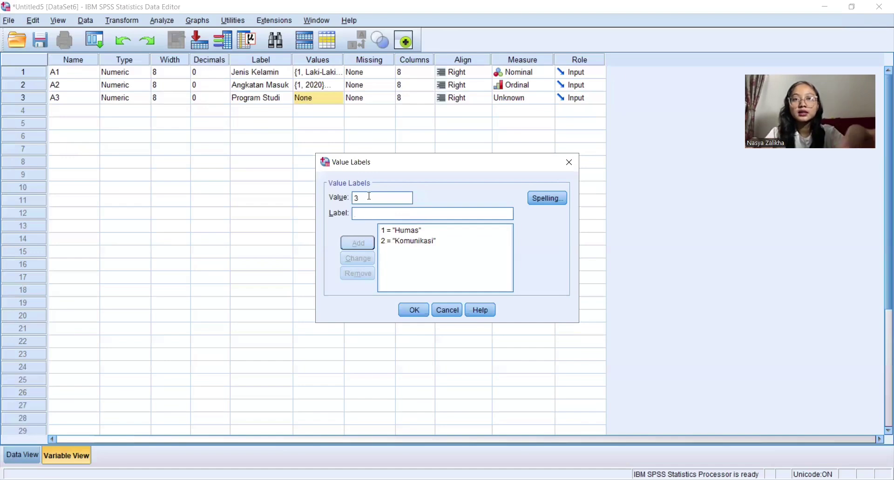
click(367, 212)
text(Politik)
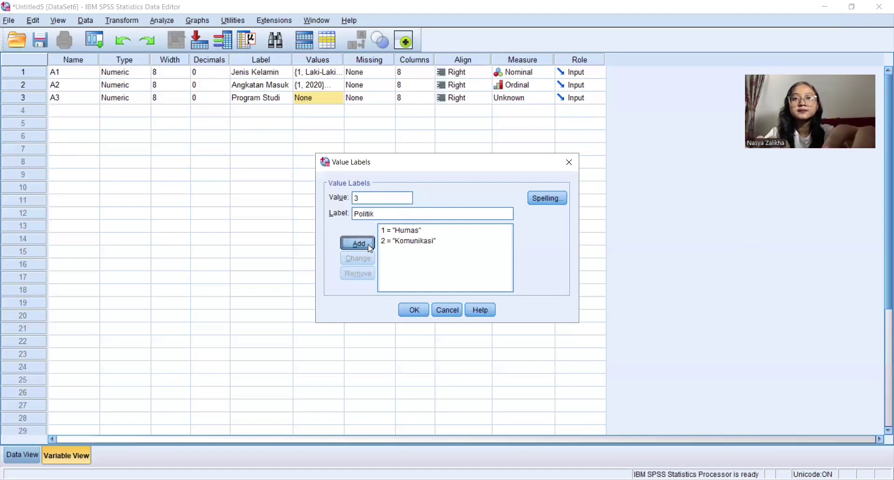
click(368, 244)
- Add the value label 4 = "Marcomm" to variable A3 and set its measure to Nominal
click(371, 196)
text(4)
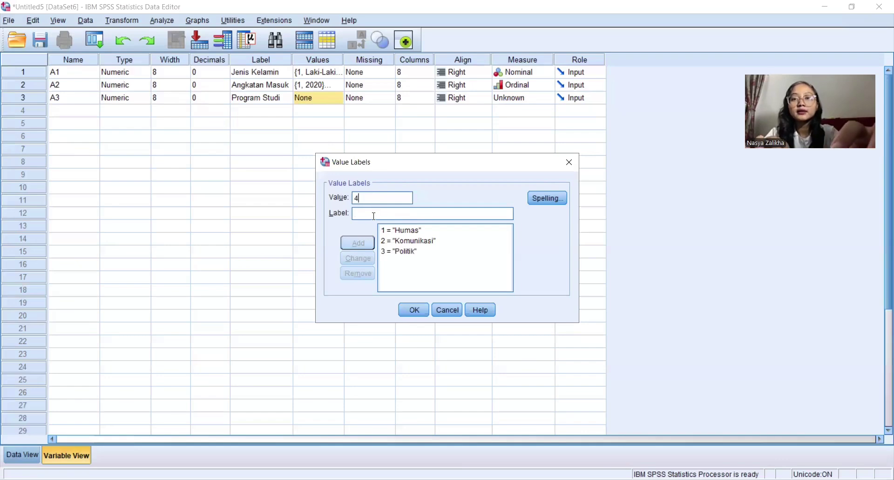
click(373, 216)
text(Marco)
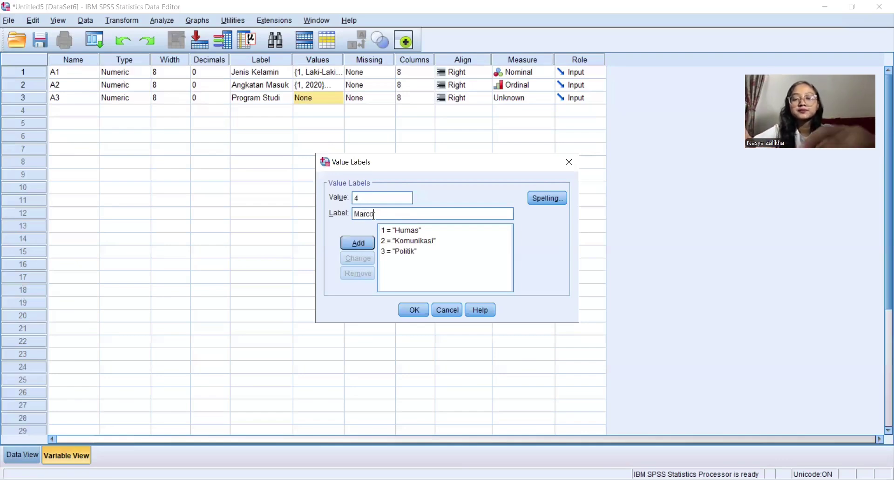
text(mm)
click(358, 243)
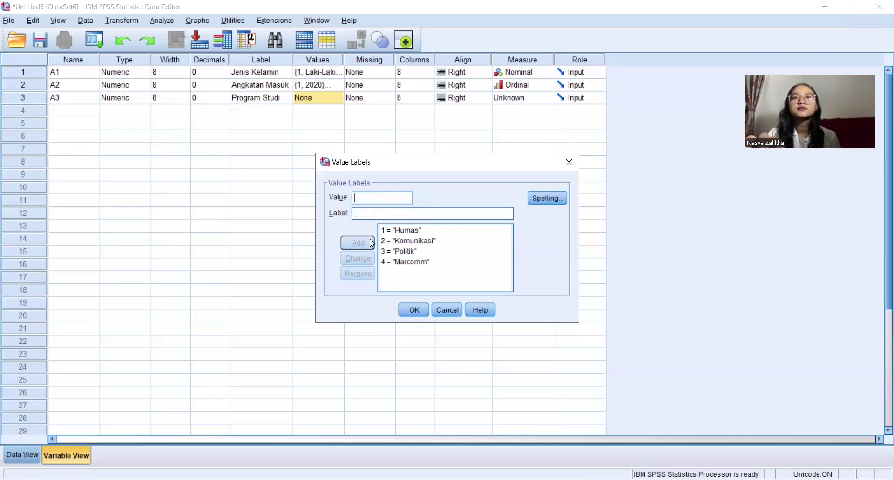
click(413, 310)
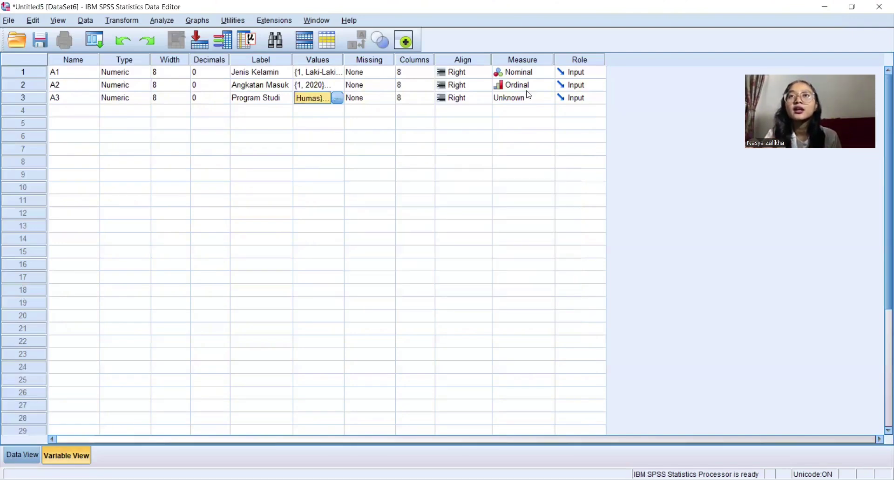
click(525, 102)
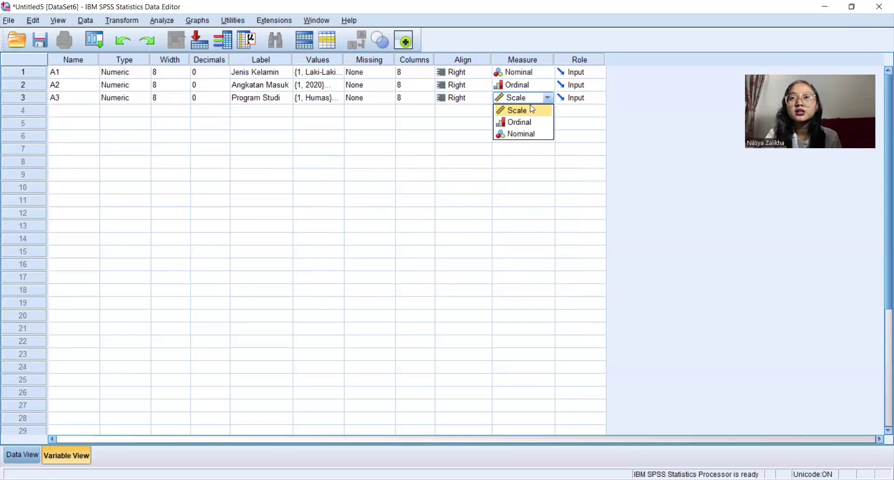
click(523, 134)
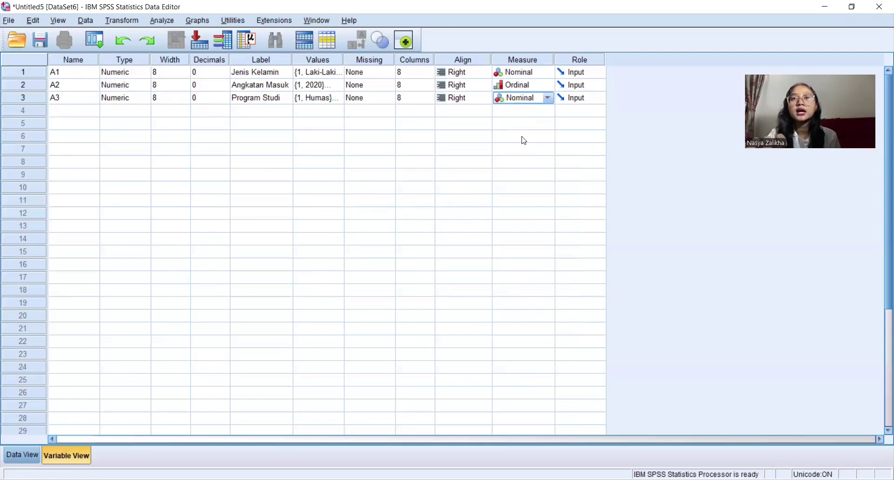
- Create a fourth variable named B1 with 0 decimals
click(77, 113)
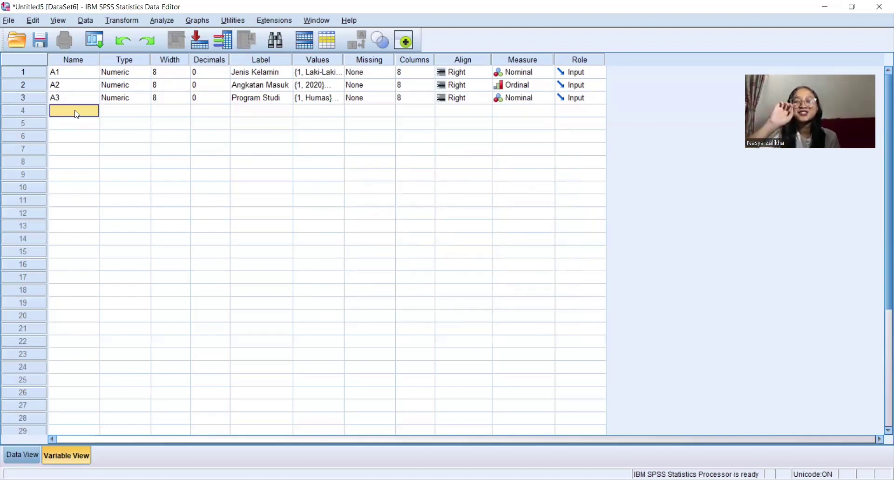
text(B)
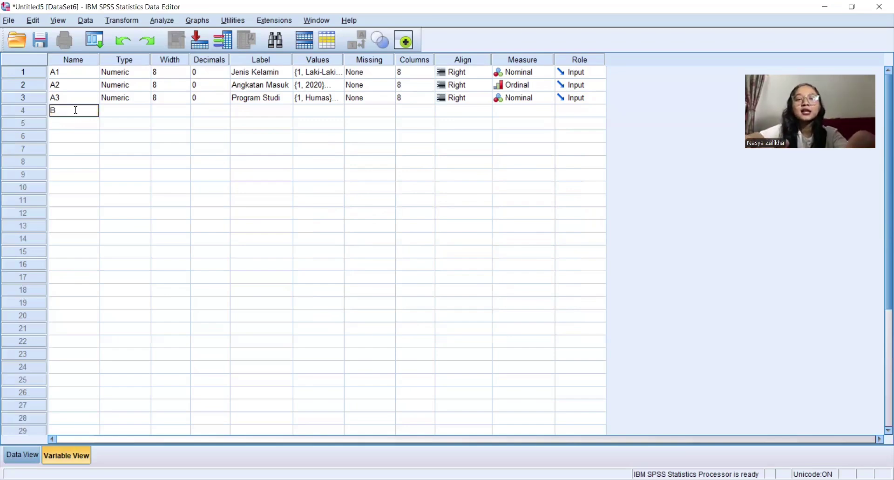
text(1)
click(107, 114)
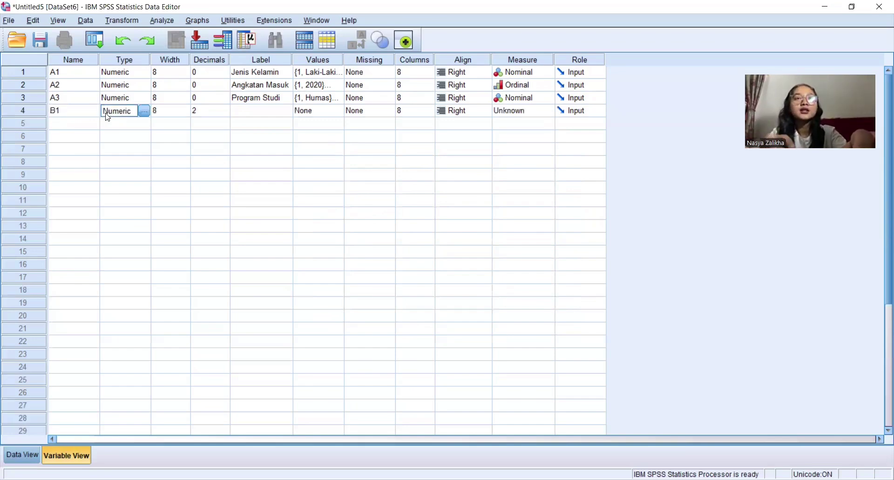
click(201, 113)
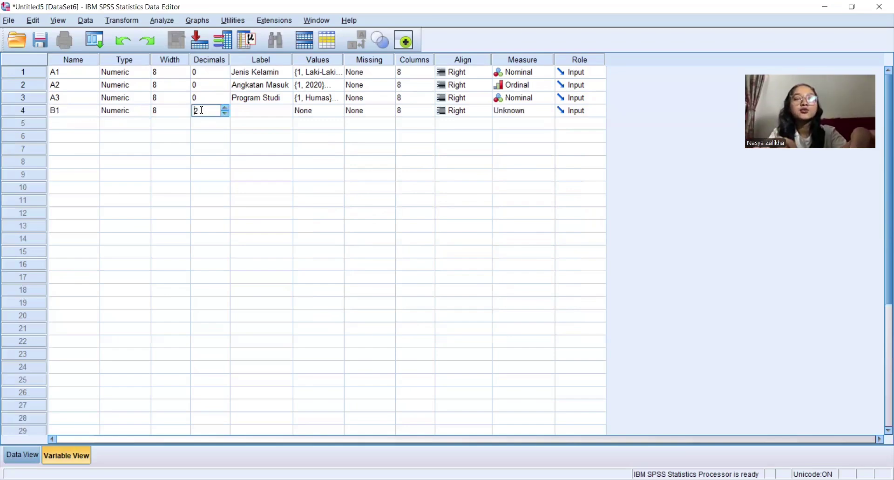
click(225, 115)
click(226, 114)
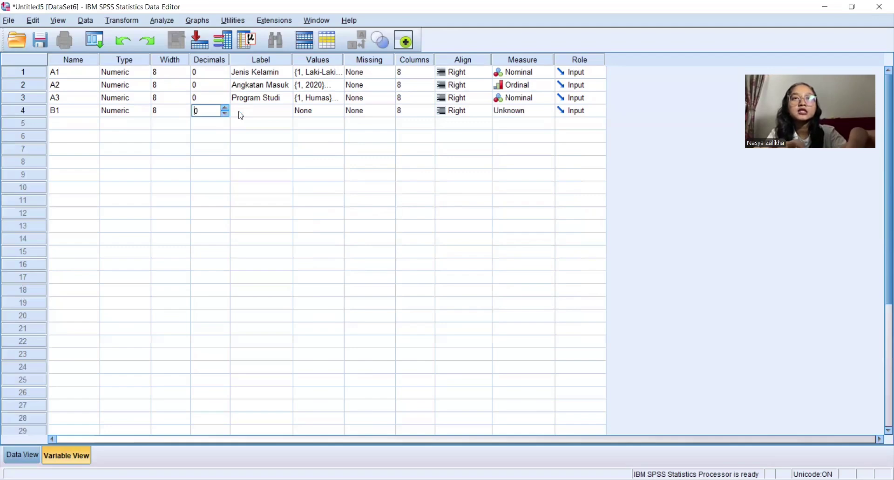
- Set the label of variable B1 to "Dosen Menginformasikan RPS Di Awal pertemuan"
click(245, 116)
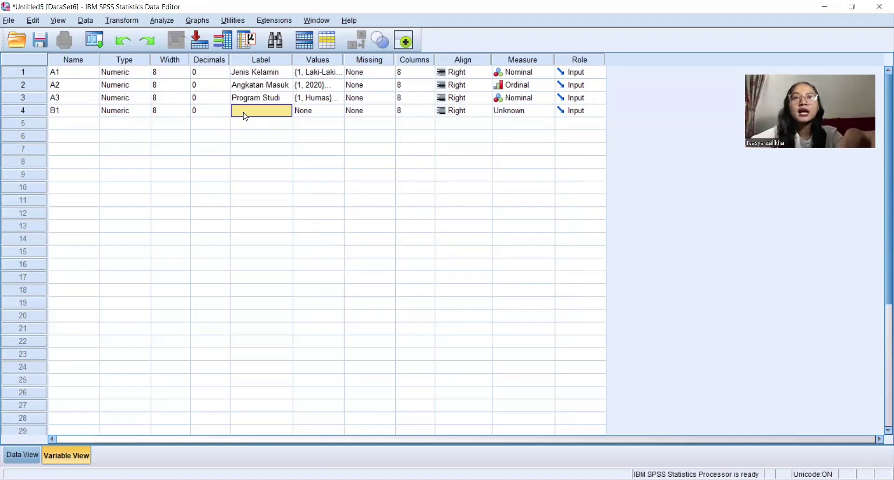
text(Dose)
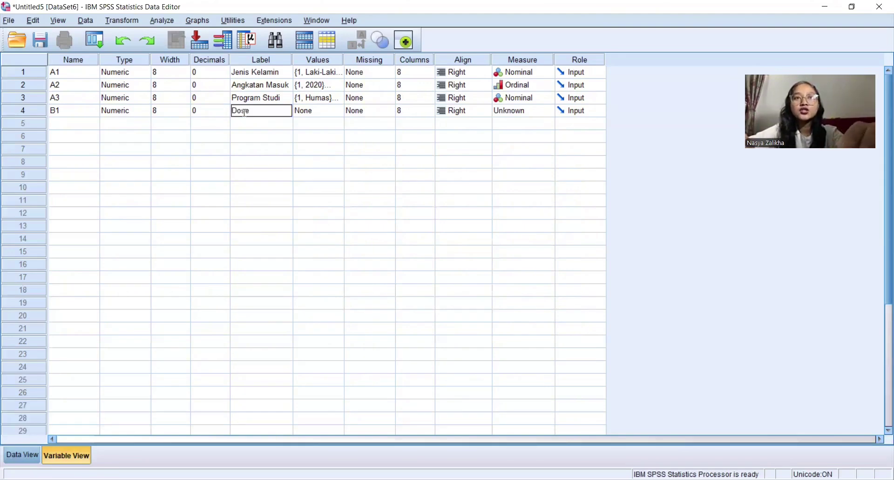
text(n Menginf)
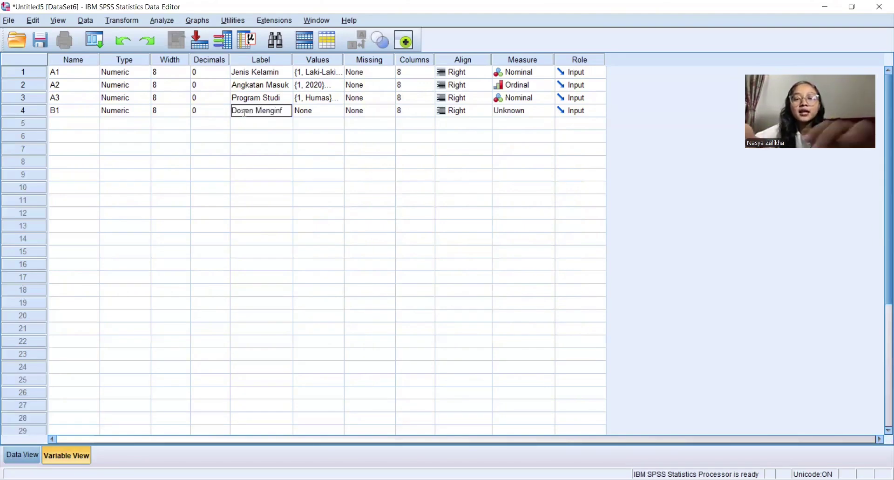
text(ormasikan)
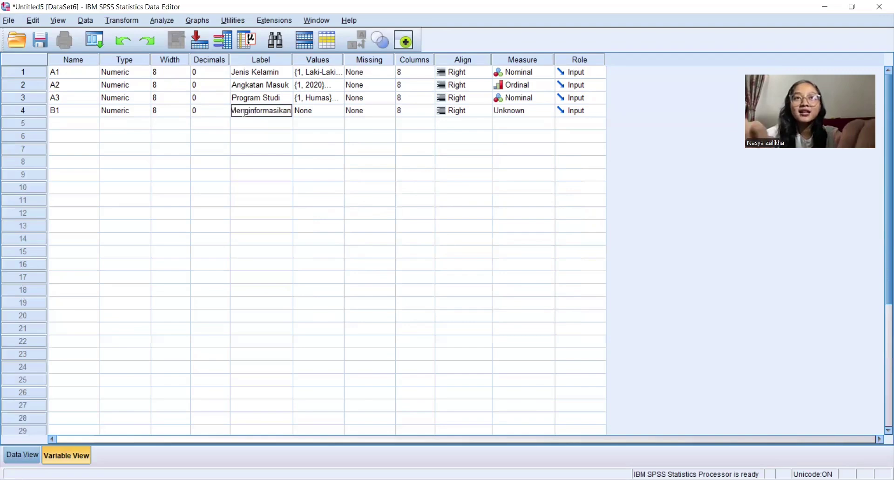
text( R)
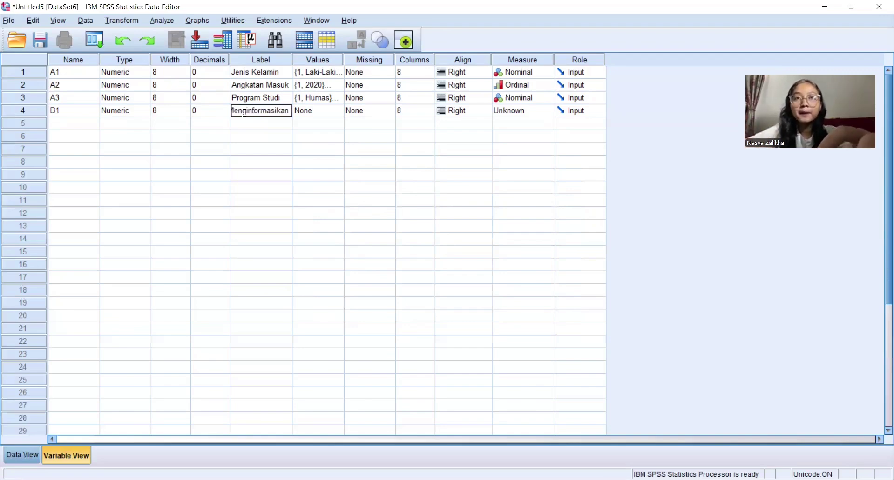
text(PS)
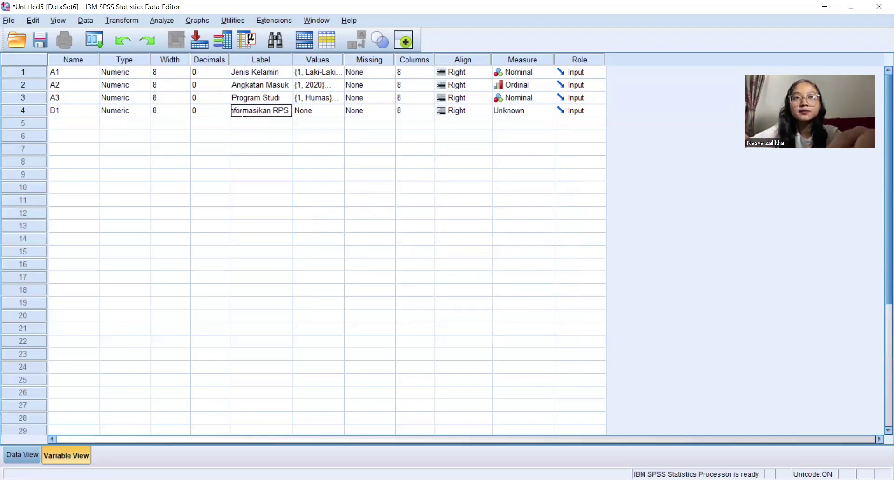
text( Di)
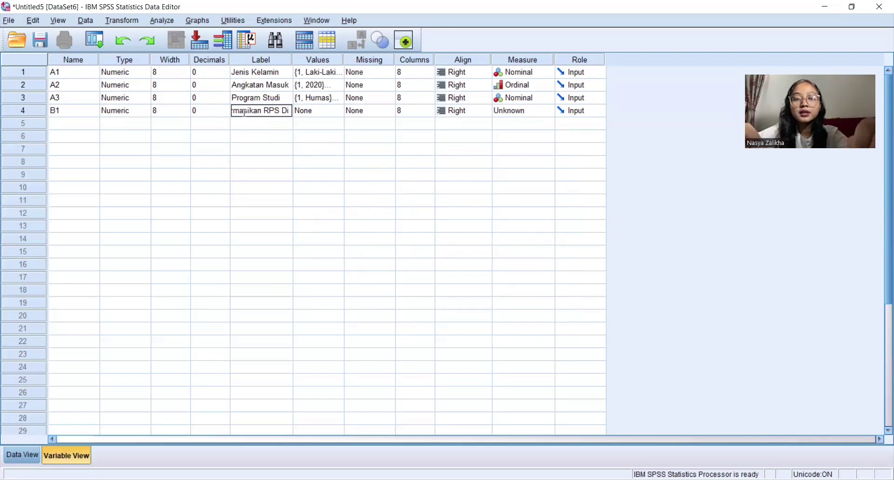
text( Awal pe)
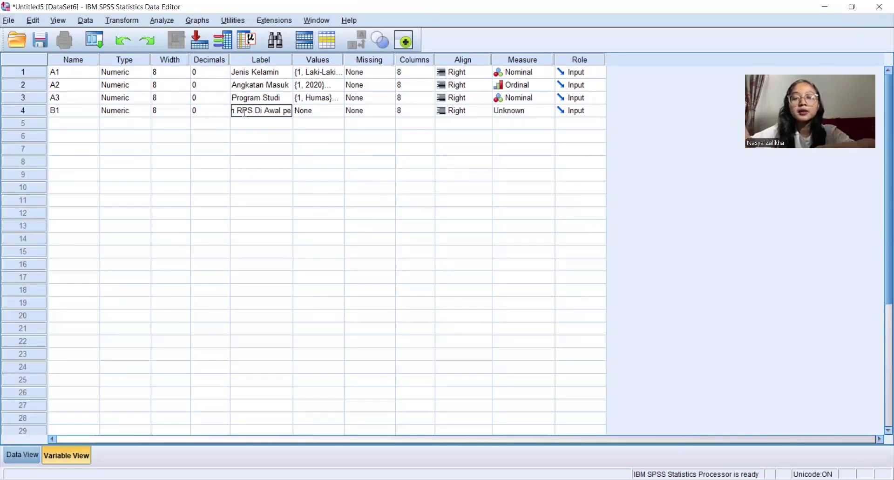
text(rtemuan)
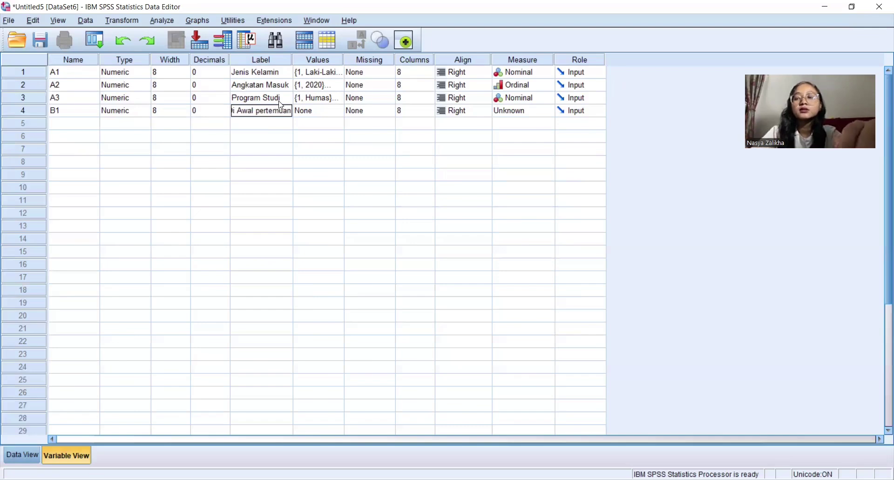
- Add the value label 1 = "Sangat Tidak Setuju" to variable B1
click(313, 114)
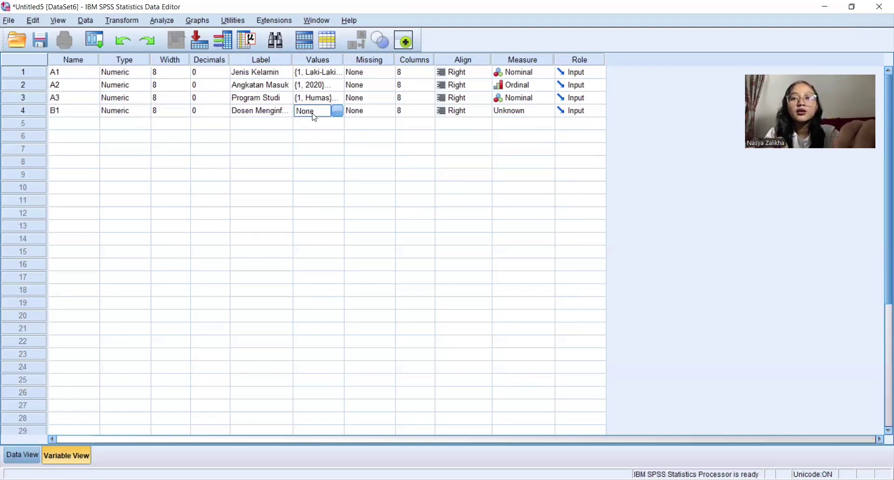
click(337, 112)
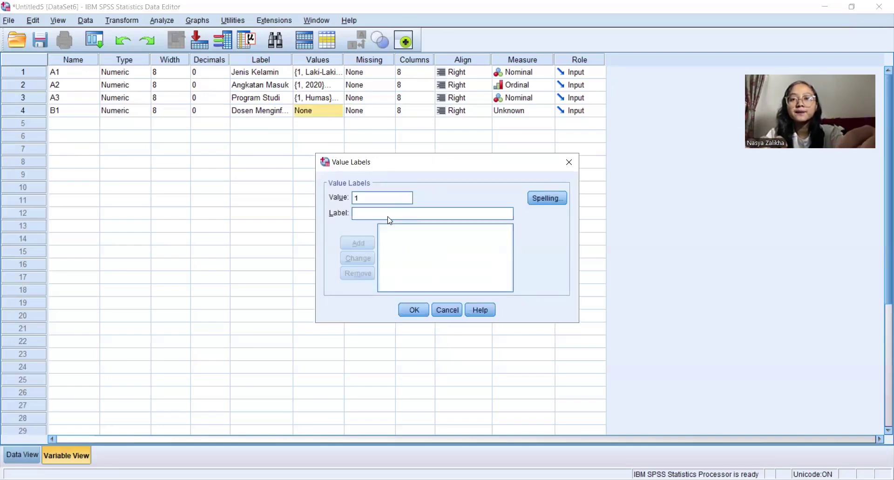
text(Sangat)
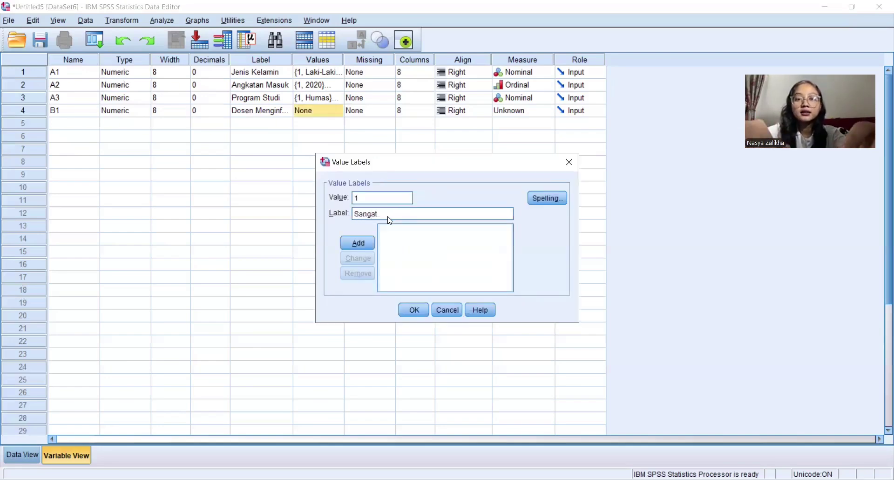
text( Tidak )
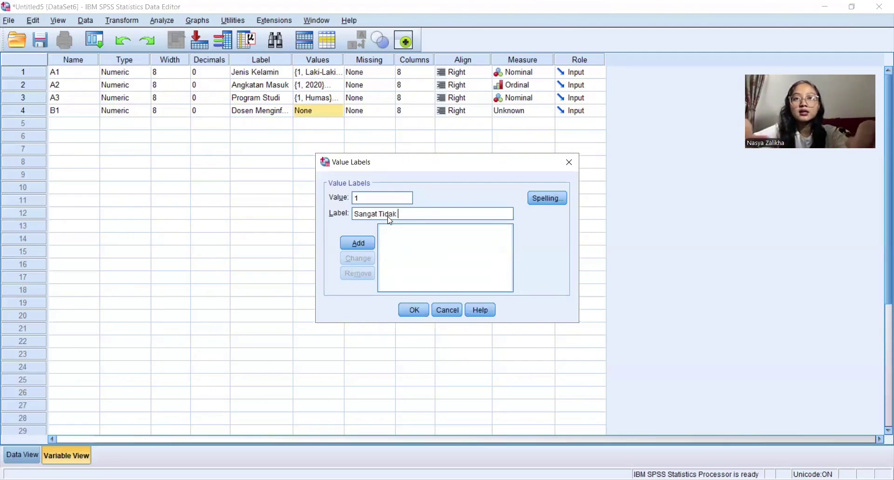
text(Seuju)
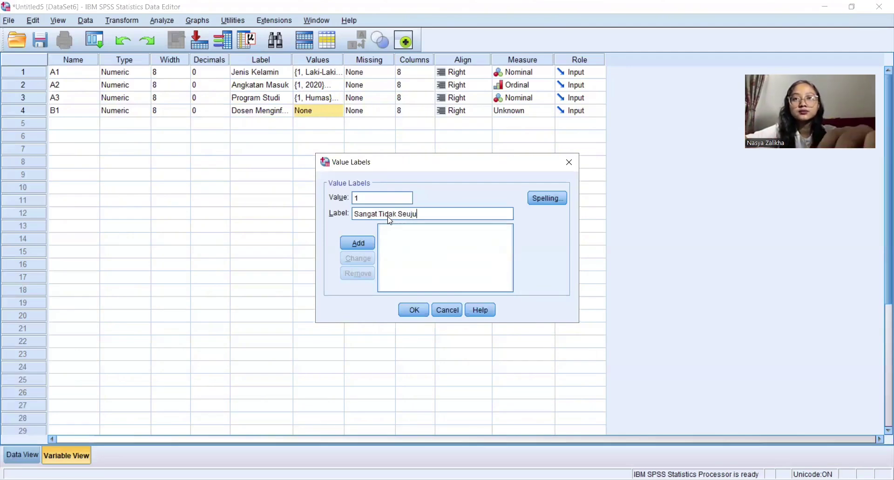
key(BackSpace)
key(BackSpace)
key(BackSpace)
text(tuju)
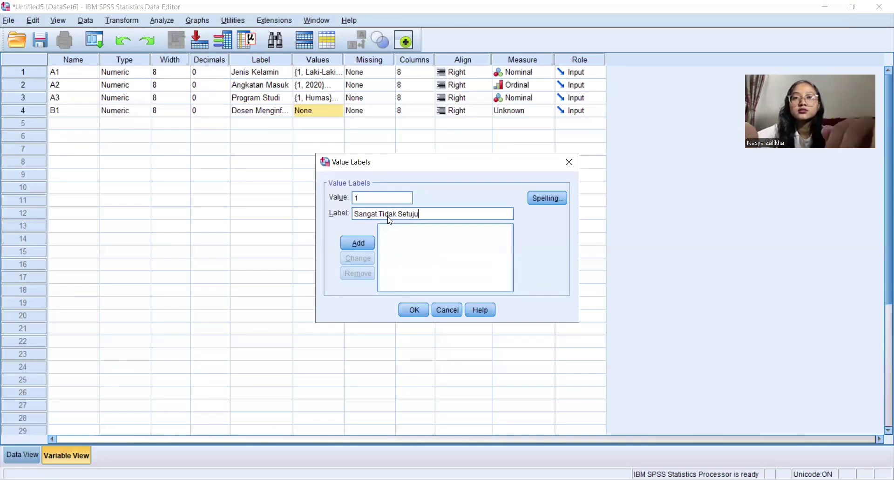
click(357, 243)
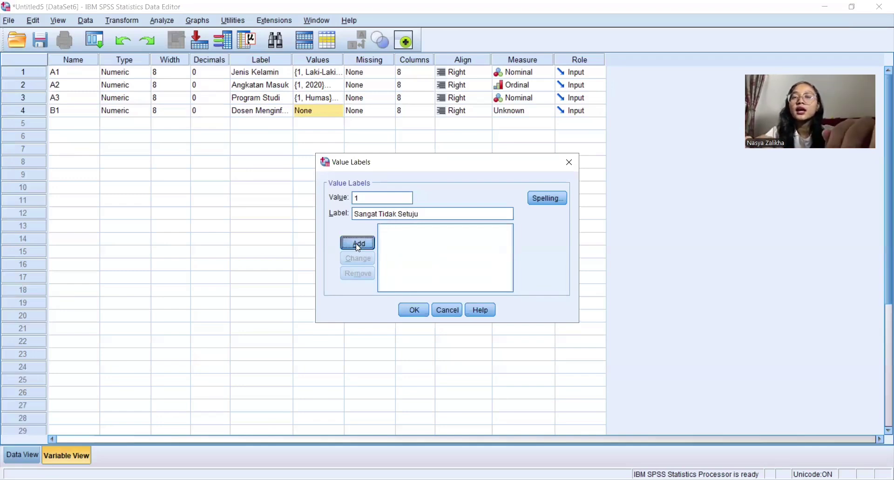
- Add the value label 2 = "Tidak Setuju" to variable B1
text(2)
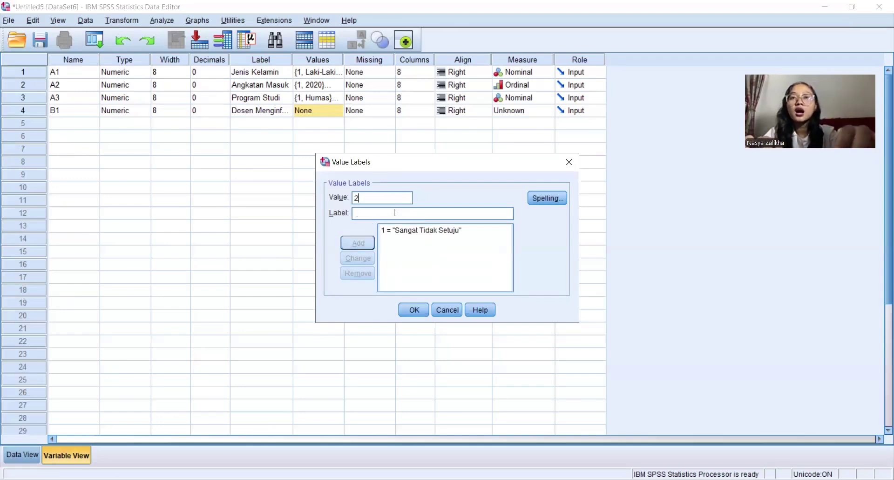
text(T)
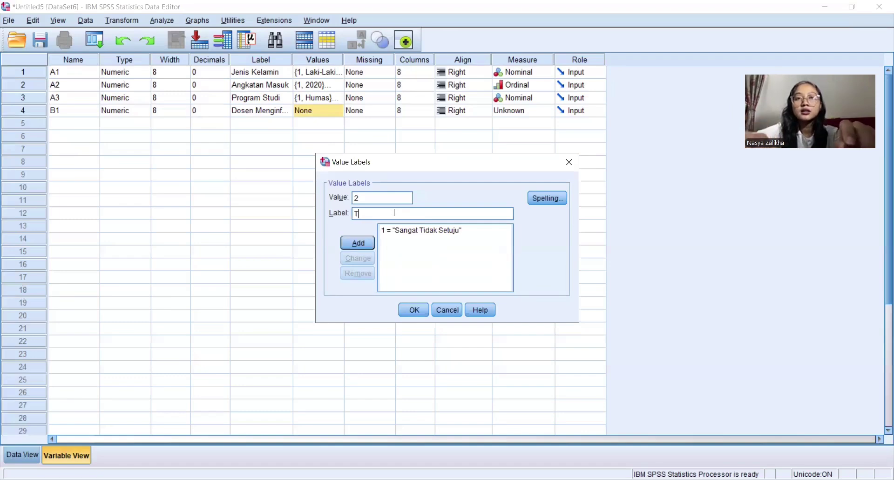
text(idak Setuju)
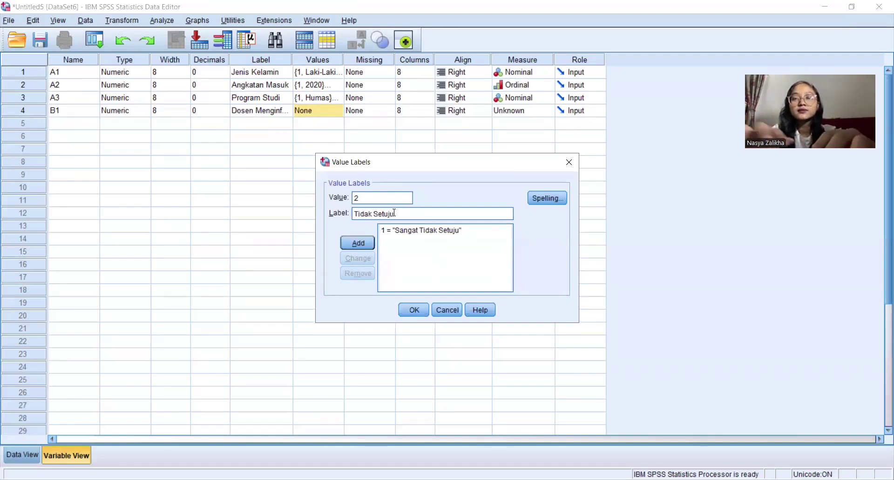
click(365, 243)
- Add the value label 3 = "Netral" to variable B1
text(3)
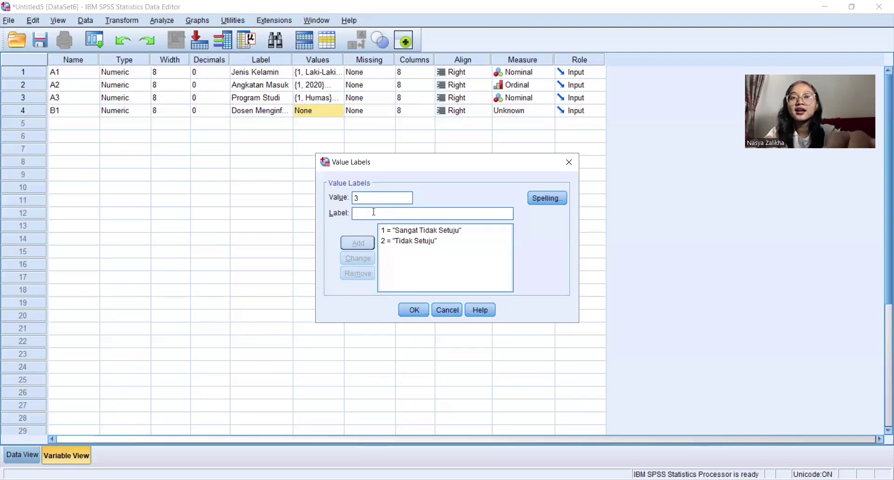
text(M)
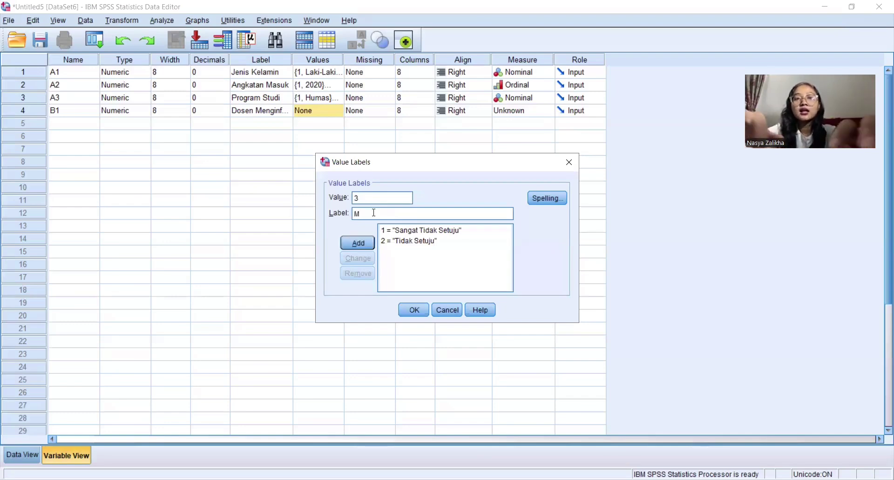
key(BackSpace)
text(Netral)
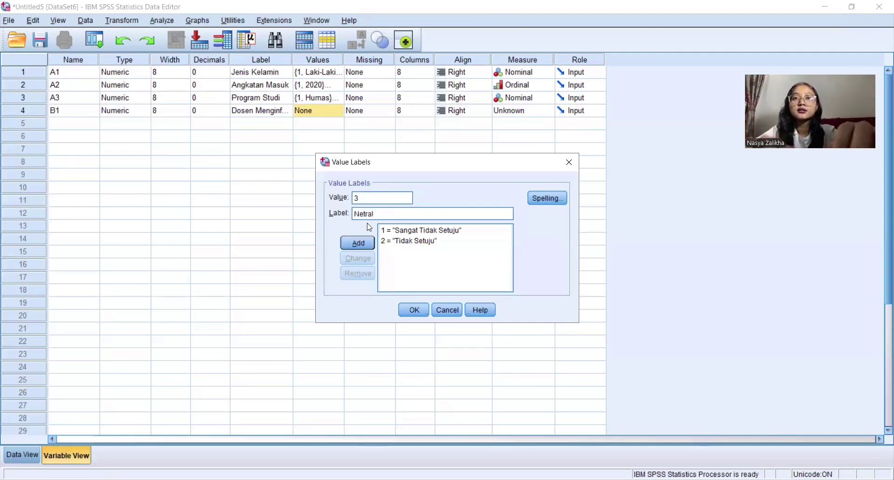
click(358, 243)
- Add the value label 4 = "Setuju" to variable B1
text(4)
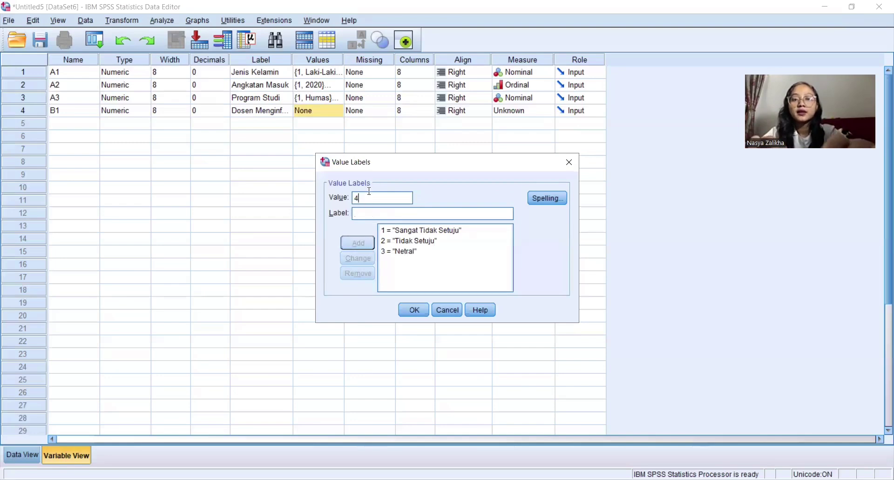
text(Setuju)
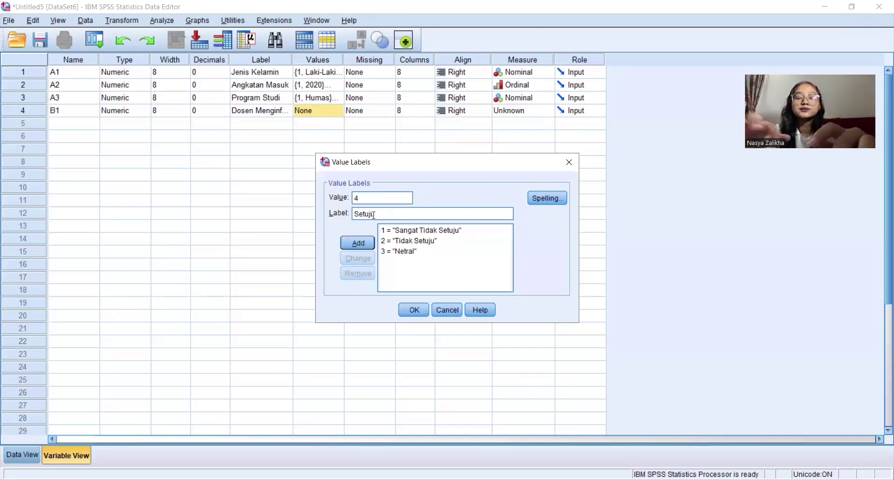
click(363, 240)
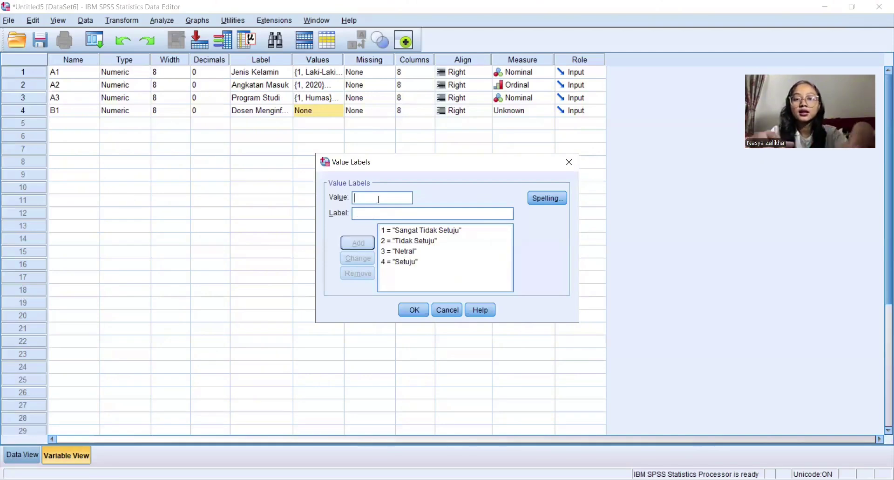
- Add the value label 5 = "Sangat Setuju" to variable B1 and set its measure to Scale
text(5)
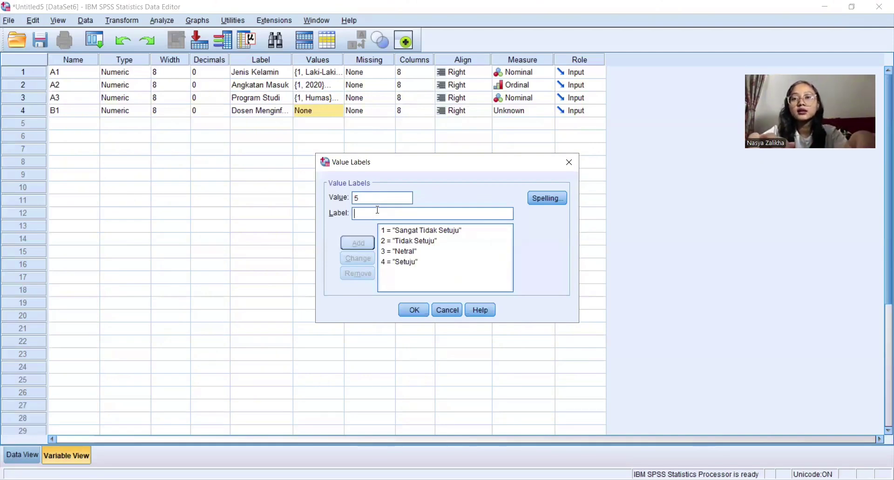
click(377, 213)
text(Sangat)
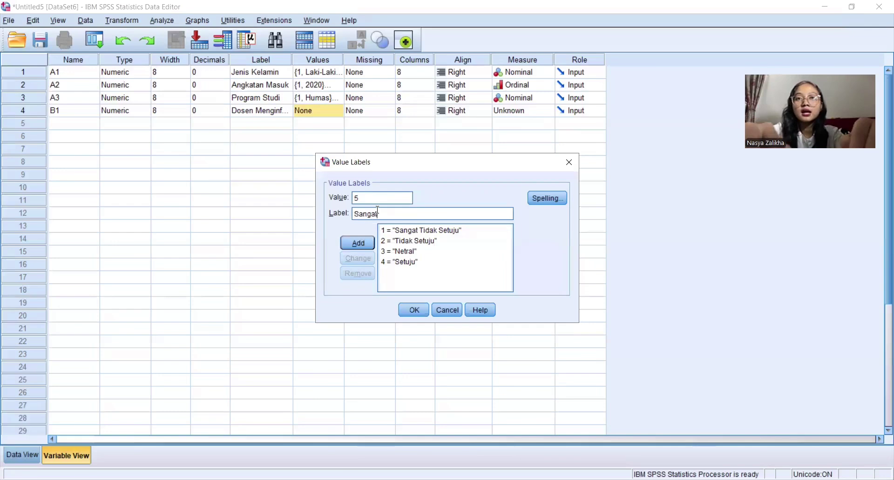
text( Setuju)
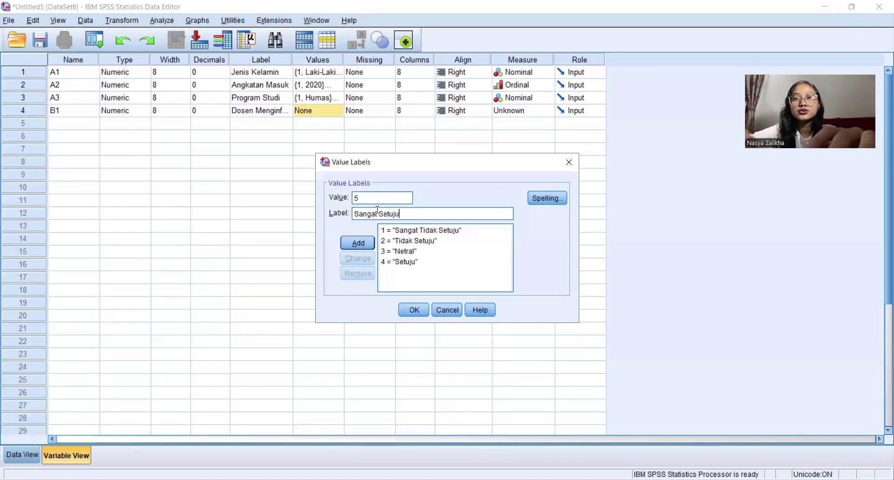
click(359, 242)
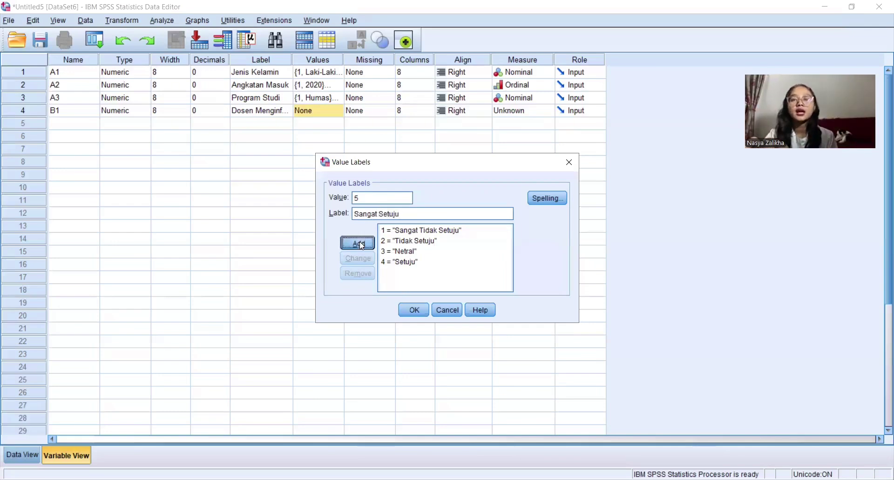
click(413, 308)
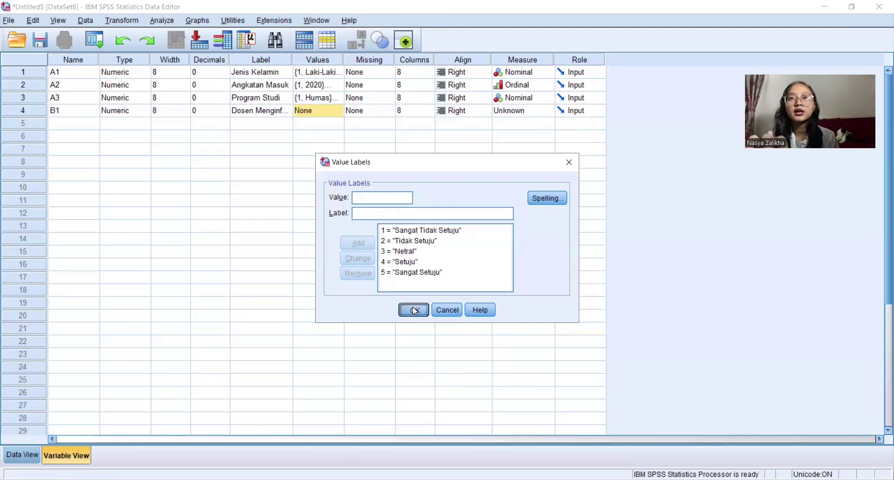
click(521, 112)
click(533, 125)
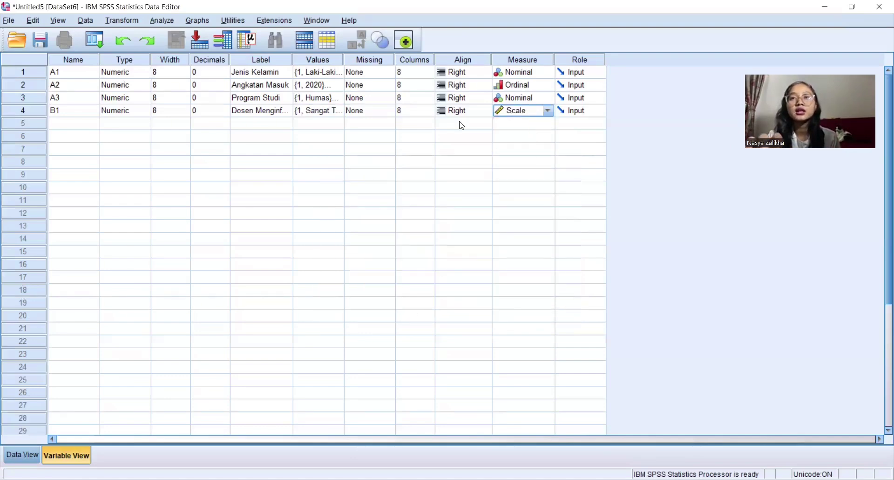
- Create a new variable named B2 below B1 and set its decimals to 0
click(78, 122)
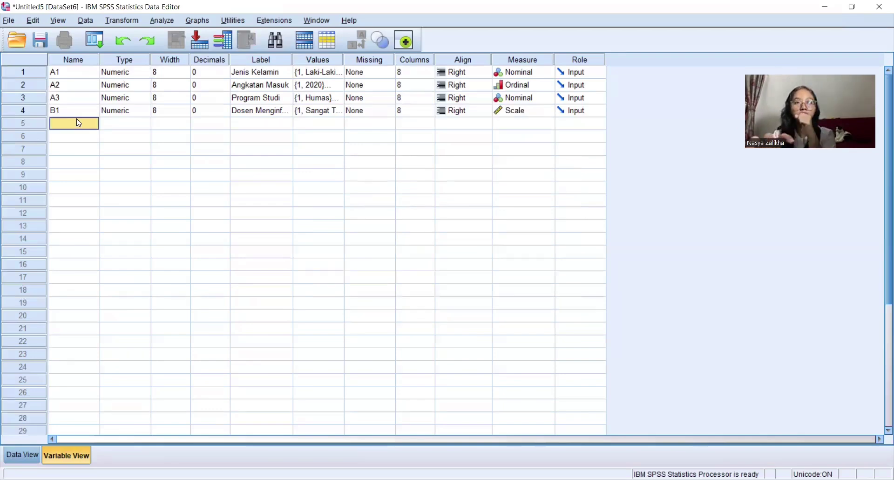
text(B2)
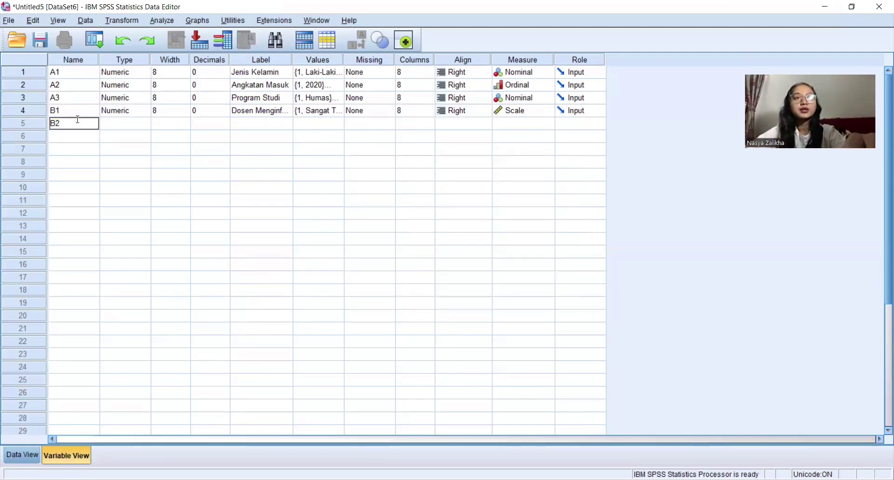
click(122, 125)
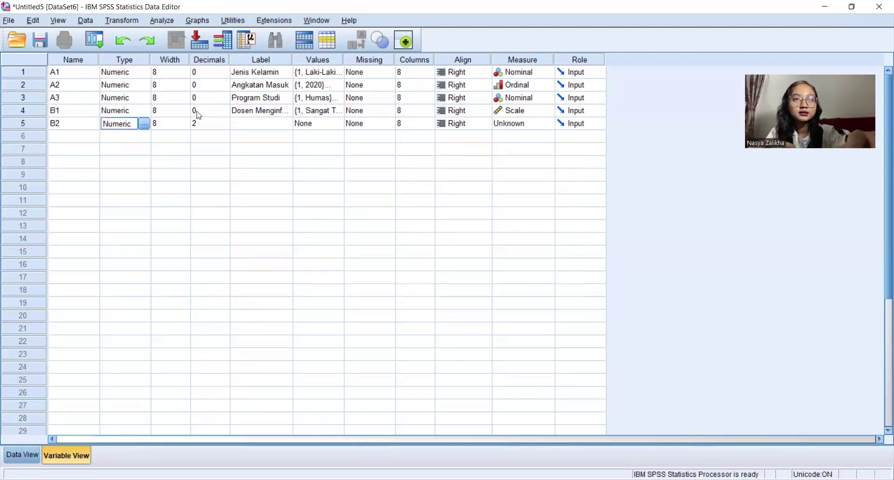
click(204, 124)
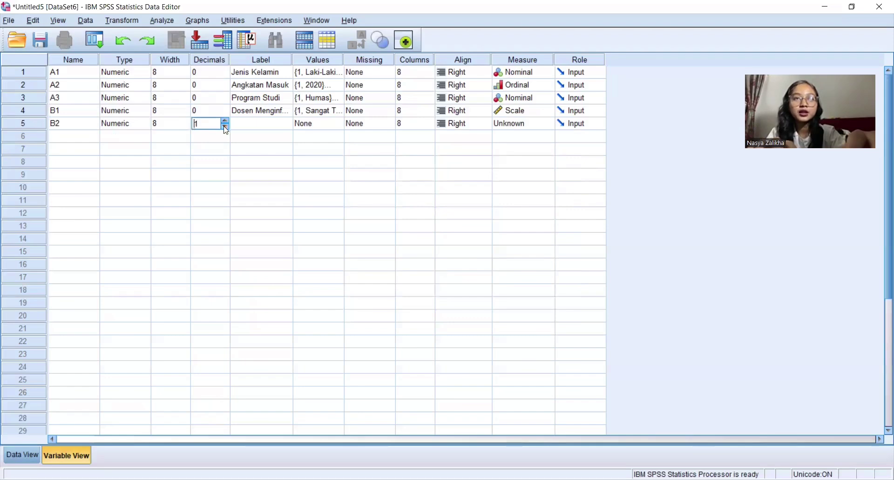
- Set the label of variable B2 to "Dosen Interaktif di Kelas"
click(243, 124)
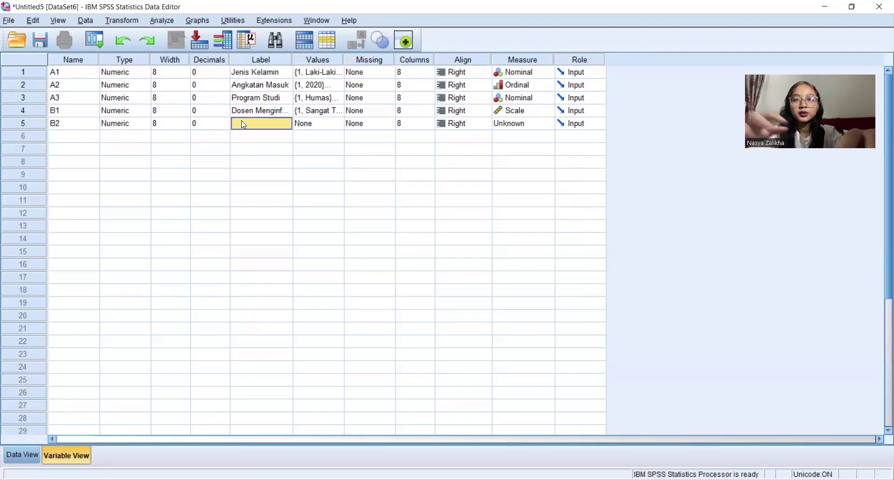
text(Dosen)
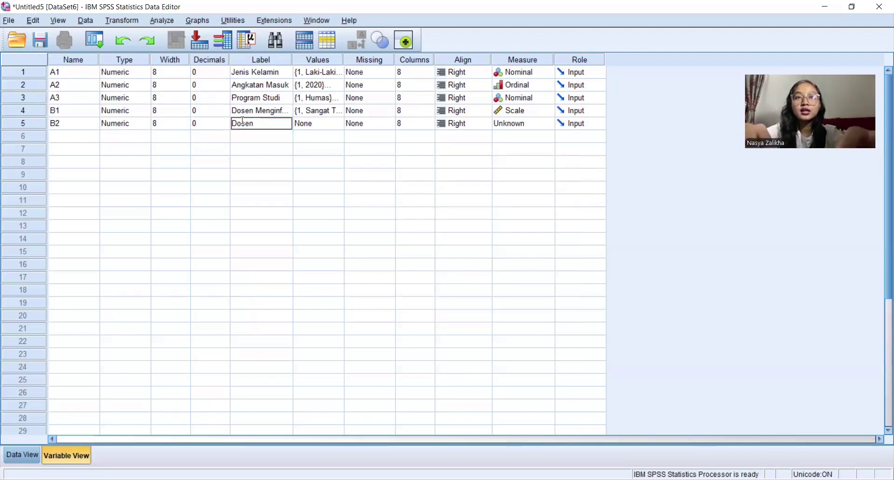
text( Interak)
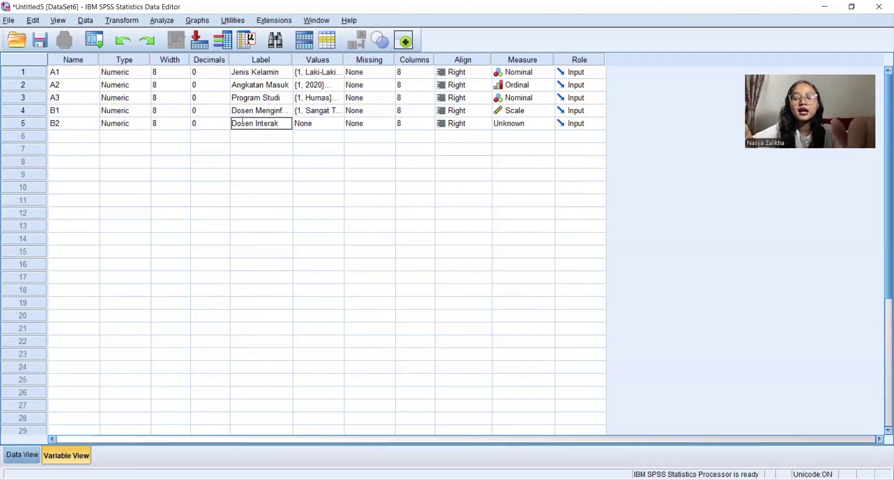
text(tif di Kelas)
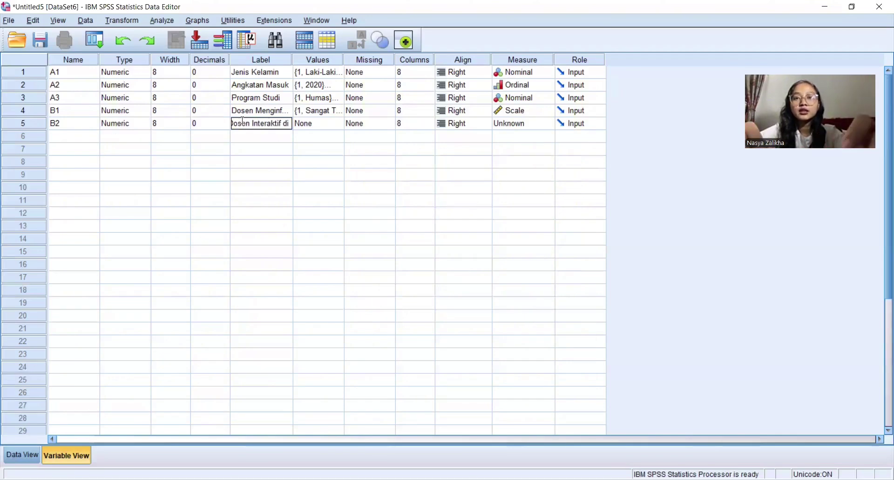
- Add the value label 1 = "Sangat Tidak Setuju" to variable B2
click(320, 124)
click(336, 124)
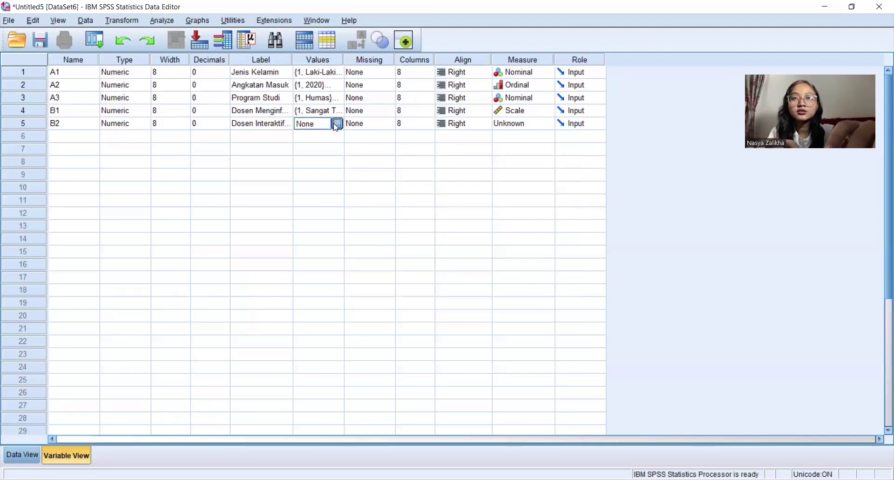
text(1)
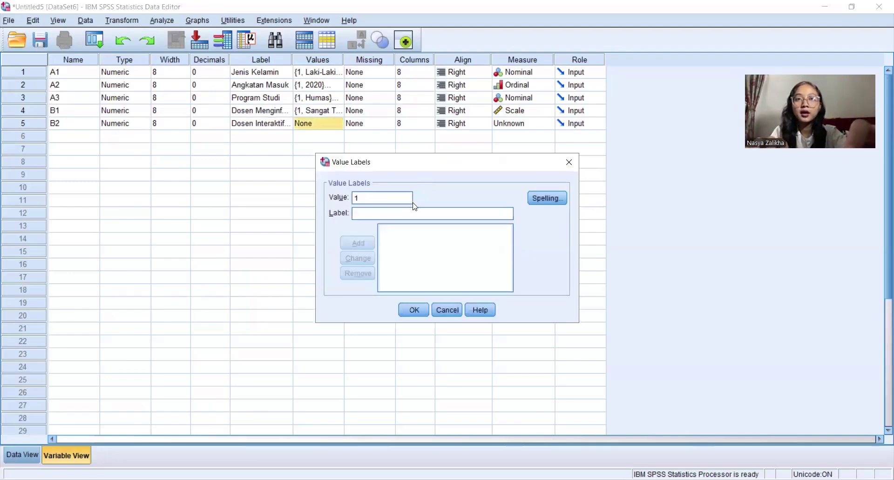
text(San)
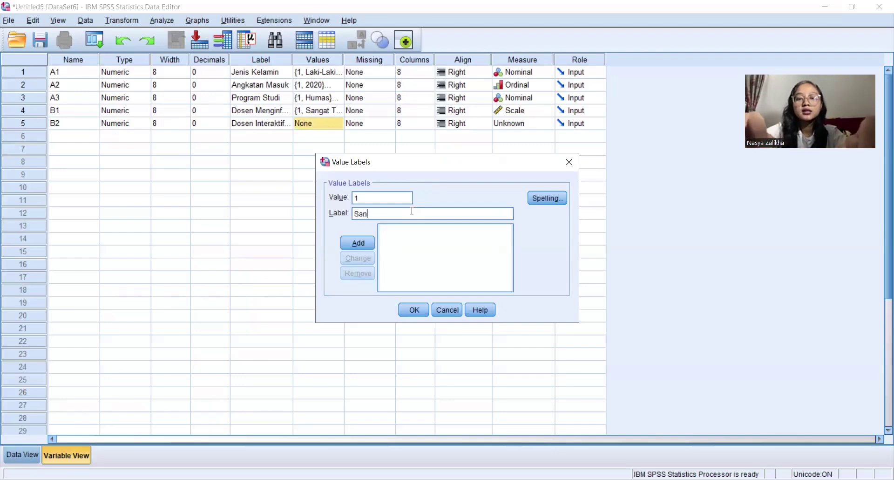
text(agat )
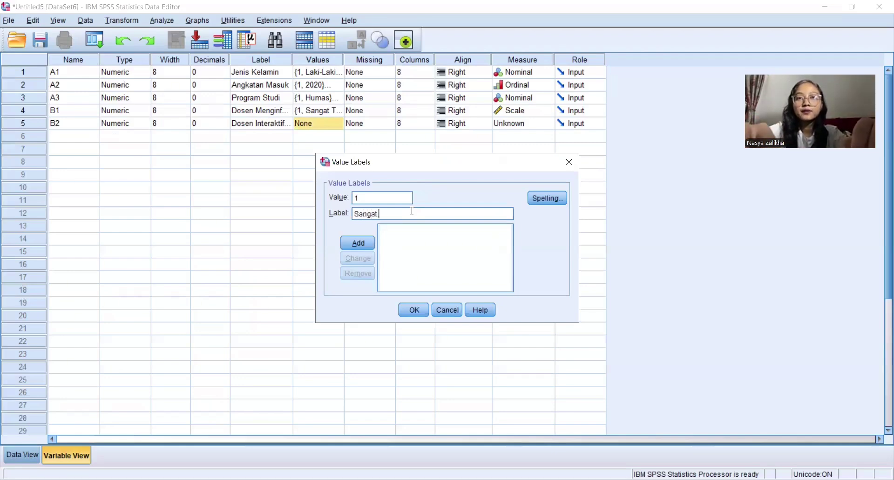
text(Tidak Setuju)
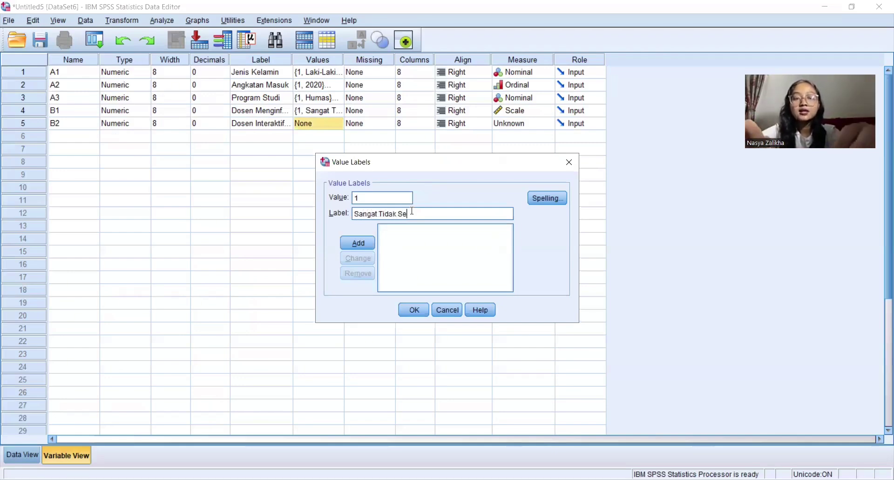
click(363, 242)
- Add the value label 2 = "Tidak Setuju" to variable B2
text(2)
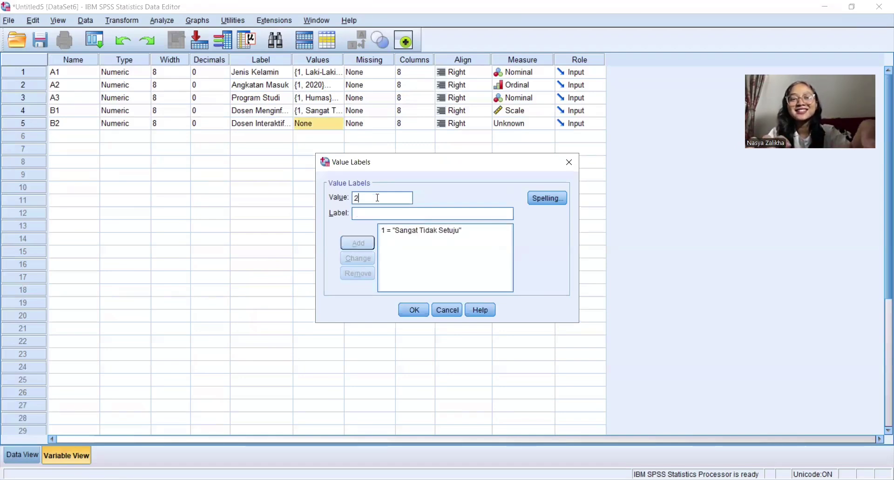
text(T)
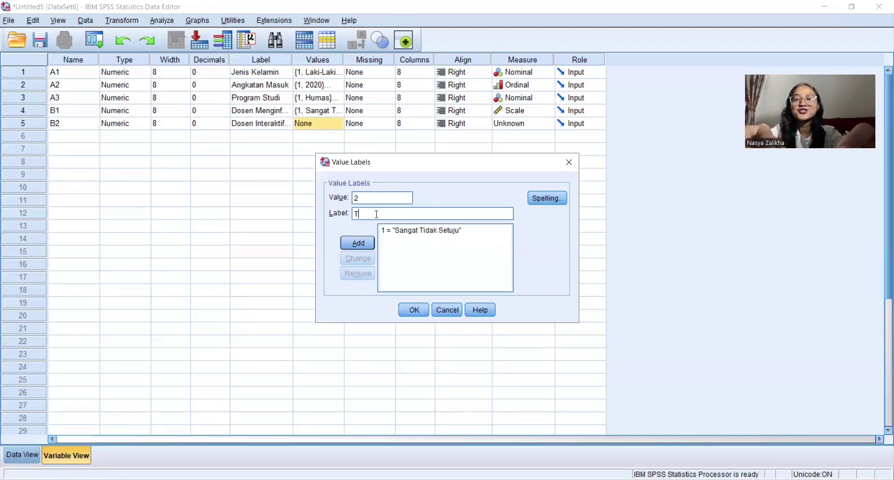
text(idak Setuju)
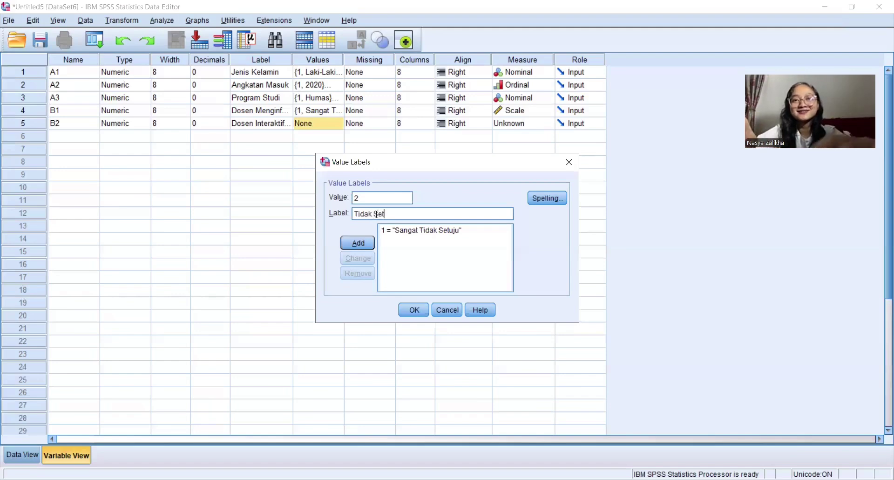
click(357, 242)
- Add the value label 3 = "Netral" to variable B2
click(383, 199)
text(3)
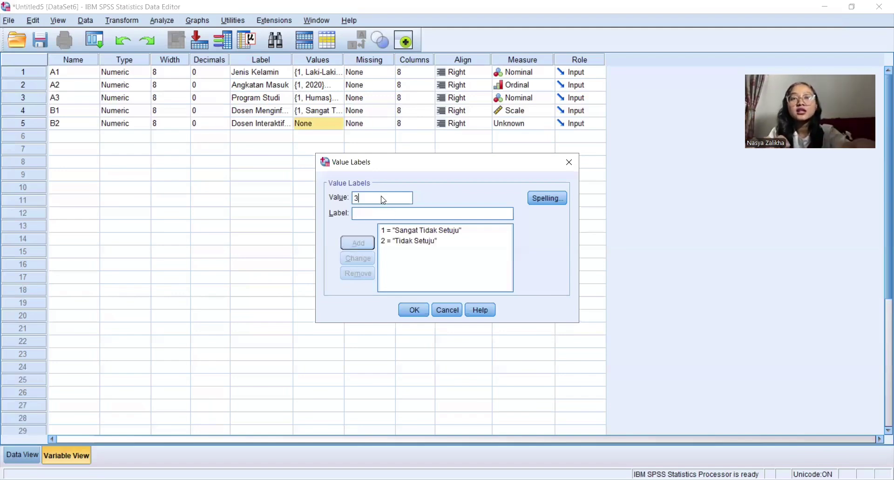
text(Netral)
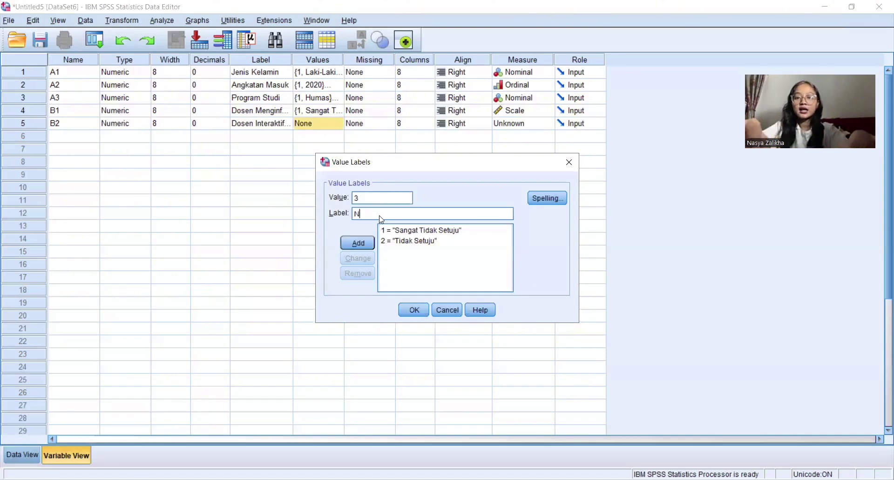
click(367, 242)
- Add the value label 4 = "Setuju" to variable B2
text(4)
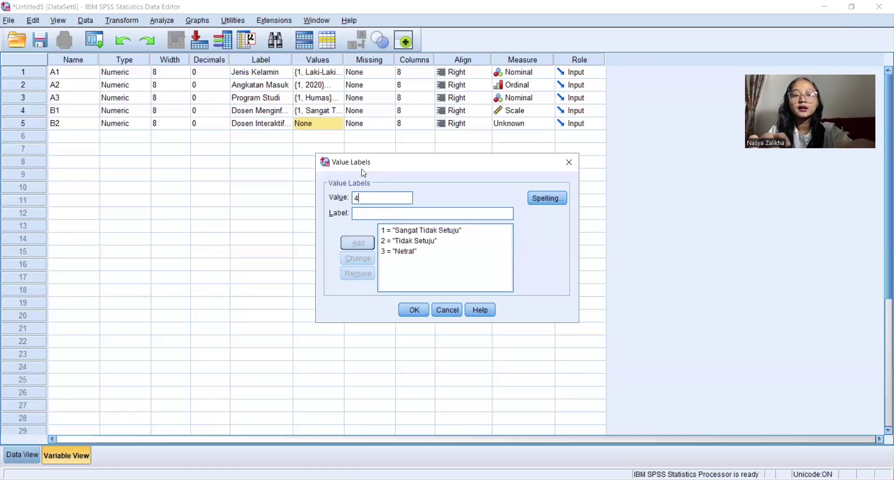
click(385, 214)
text(Setuju)
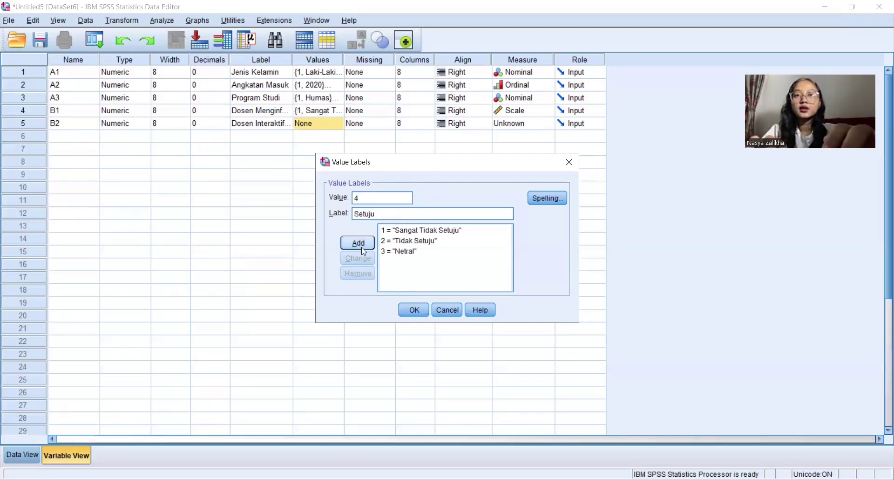
click(365, 244)
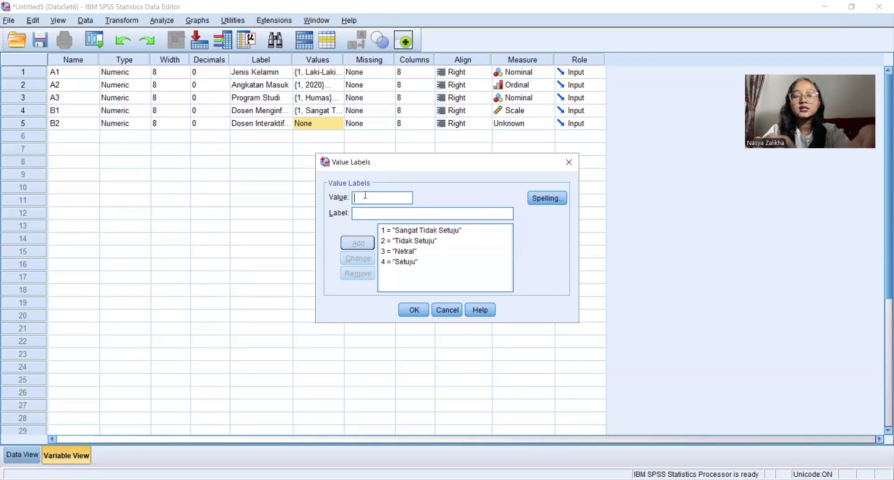
- Add the value label 5 = "Sangat Setuju" to variable B2 and apply its set of value labels
text(5)
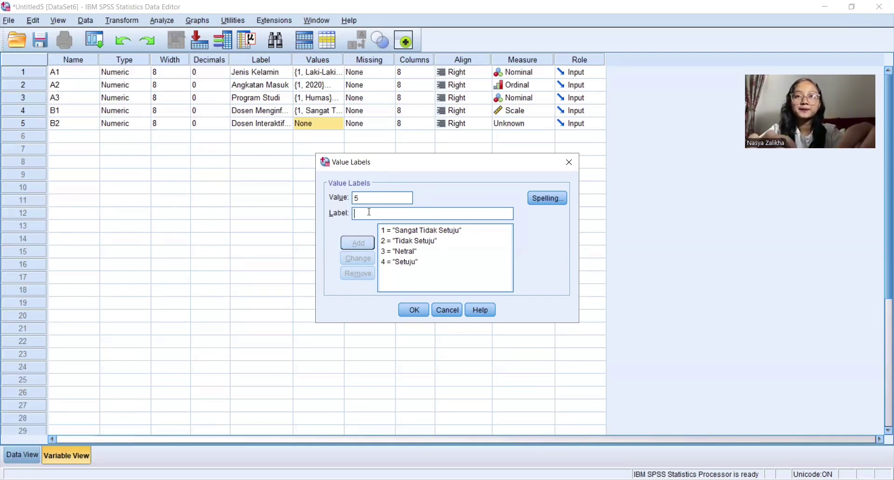
text(Sangat Se)
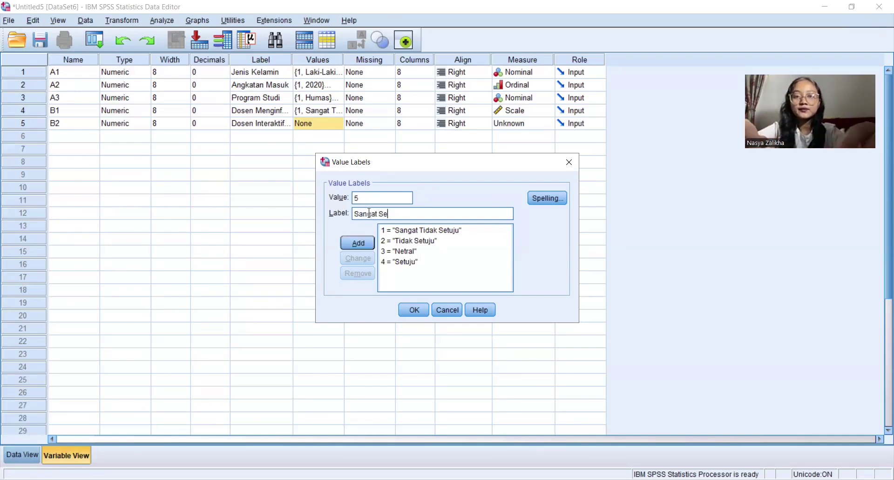
text(tuju)
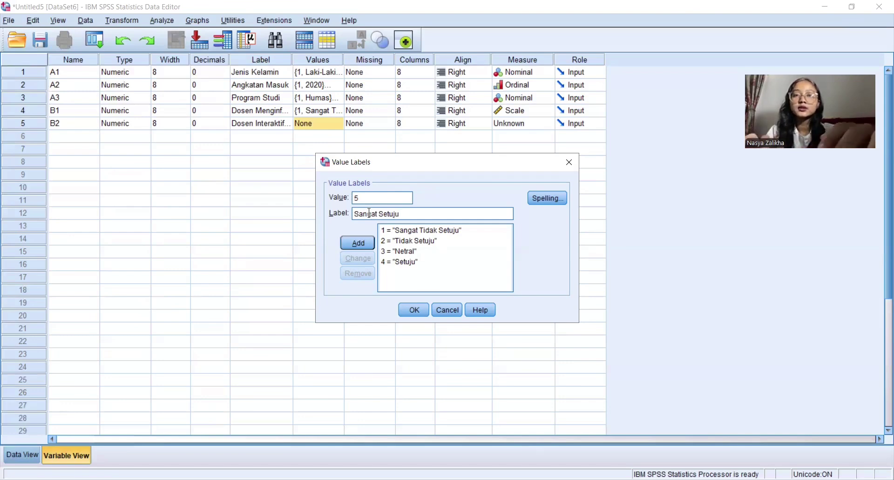
click(359, 241)
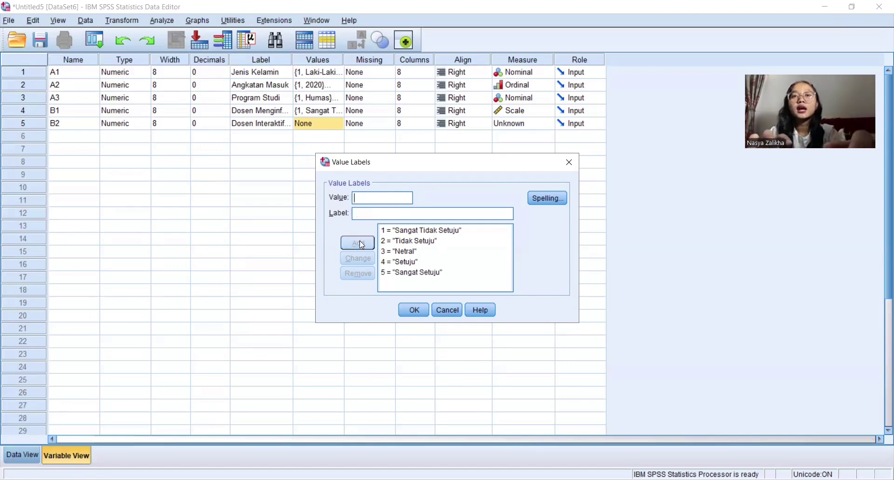
click(414, 309)
- Set the measurement level of variable B2 to Scale
click(516, 124)
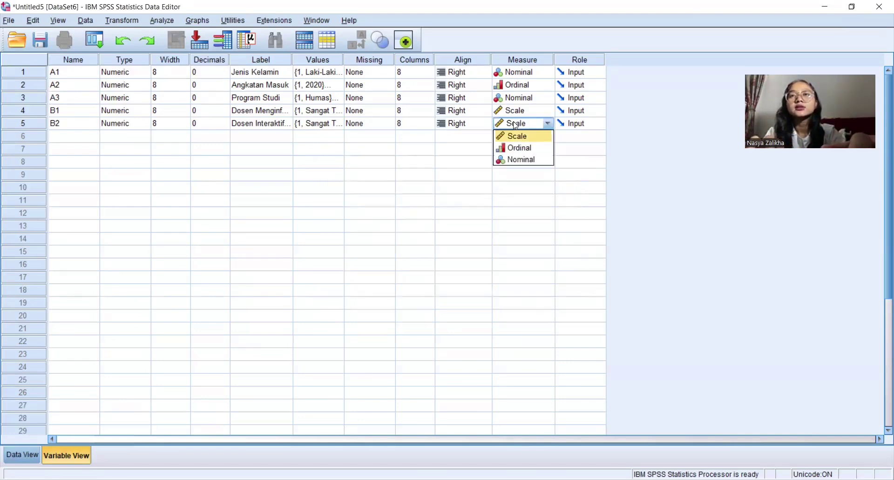
click(527, 140)
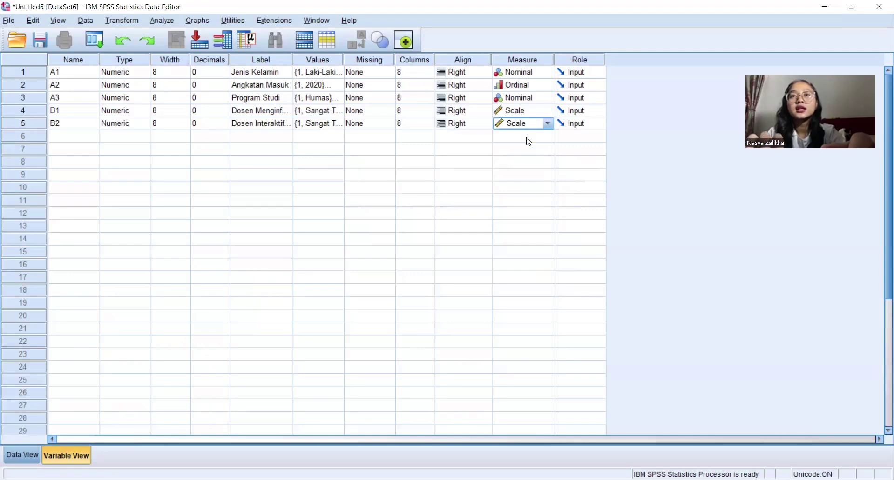
- Add a sixth variable named B3 and set its decimals to 0
click(64, 139)
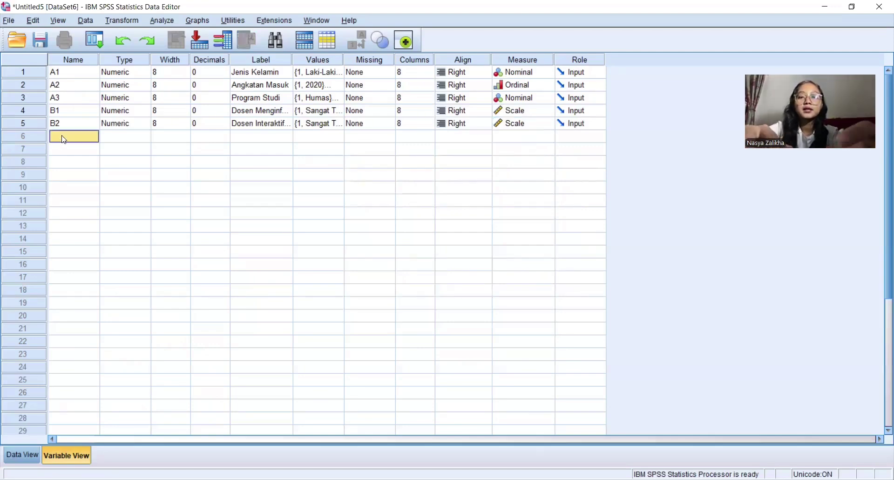
text(b3)
key(BackSpace)
key(BackSpace)
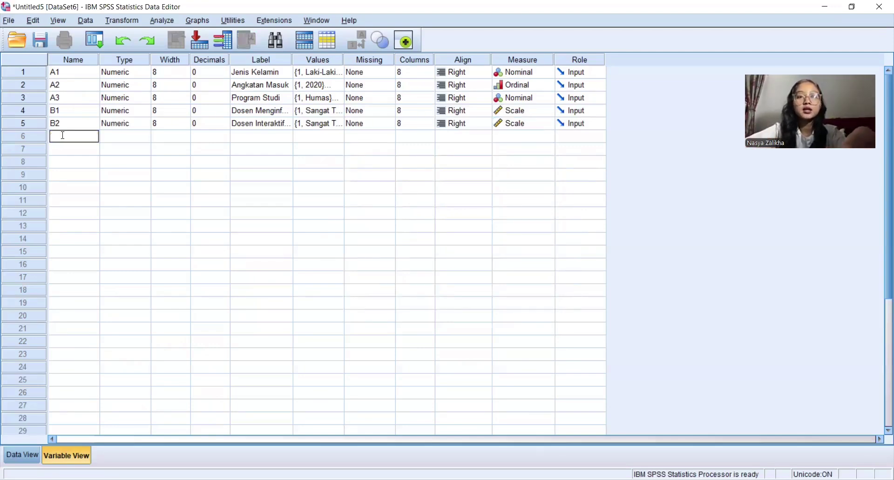
text(B3)
click(112, 139)
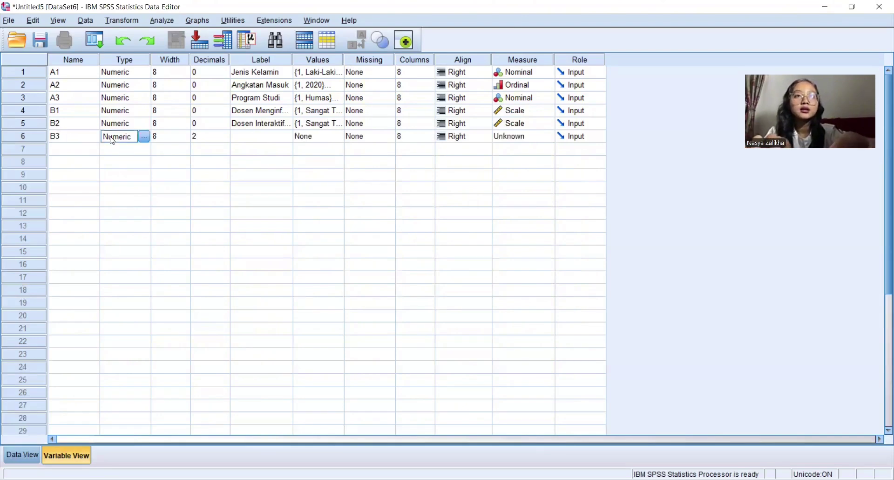
click(205, 135)
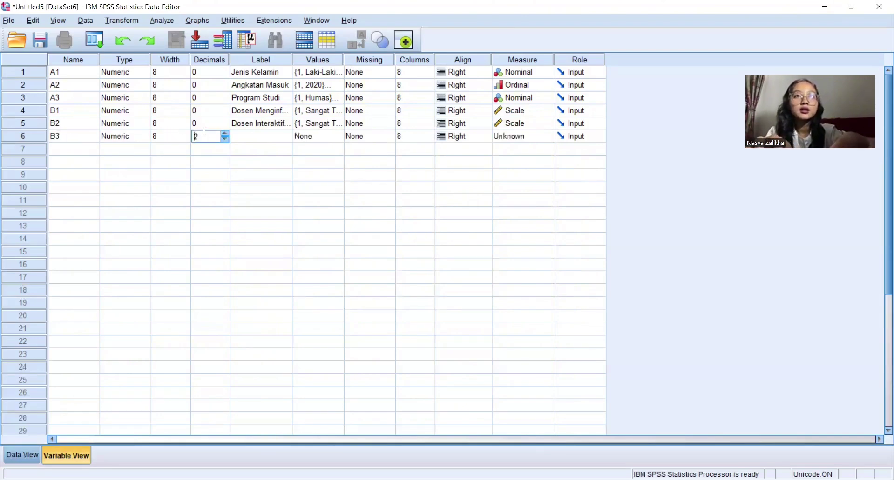
click(226, 139)
- Enter "Dosen Menyampaikan Materi dengan Mudah Dipahami" as the label of variable B3
click(251, 138)
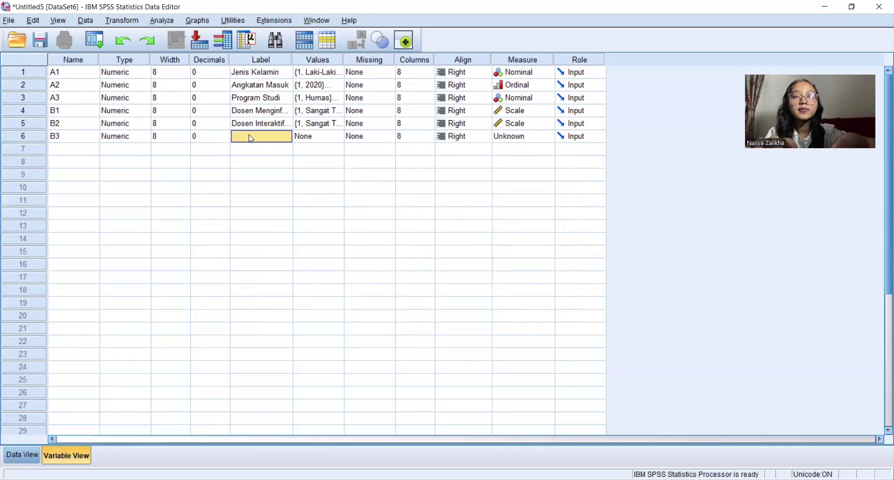
text(Dose)
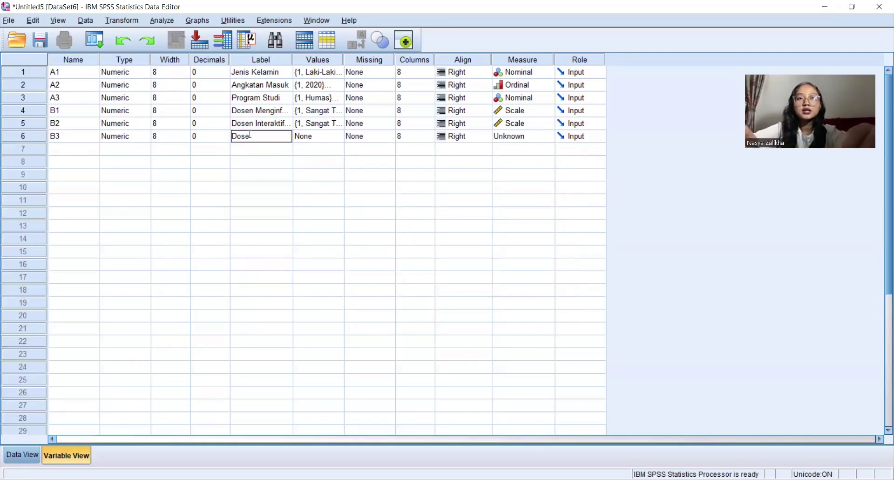
text(n Menyam)
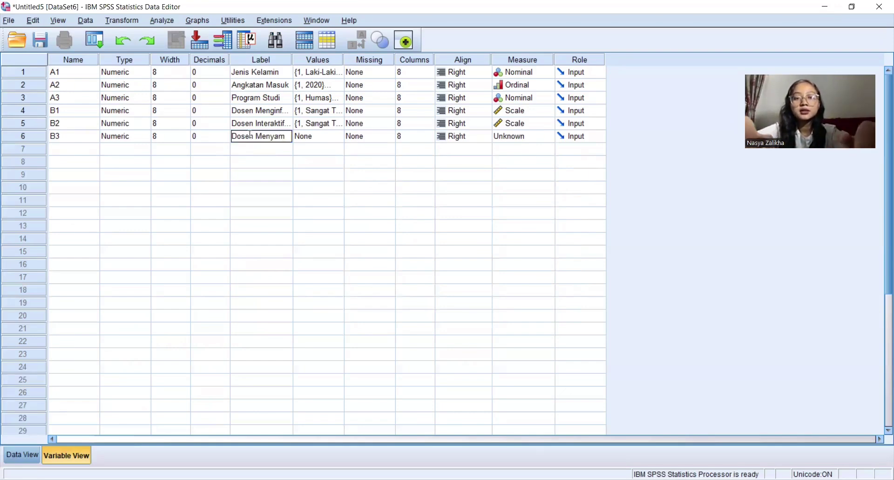
text(paikan Materi)
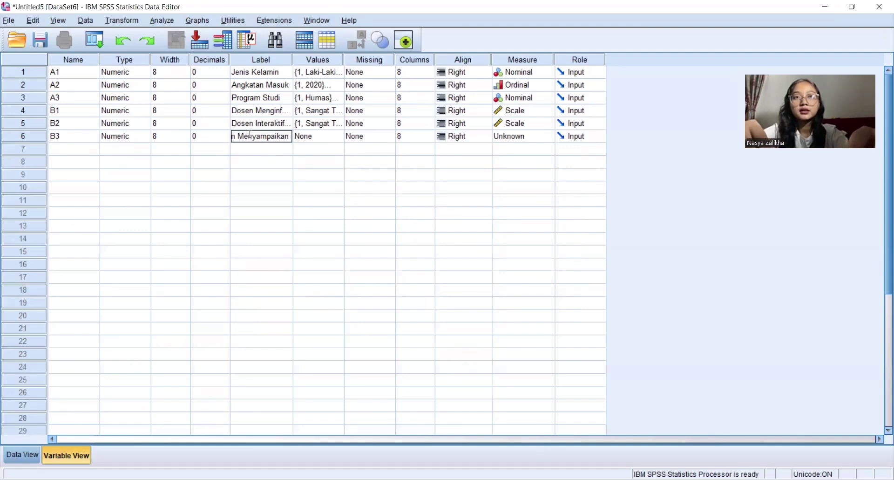
text( denga)
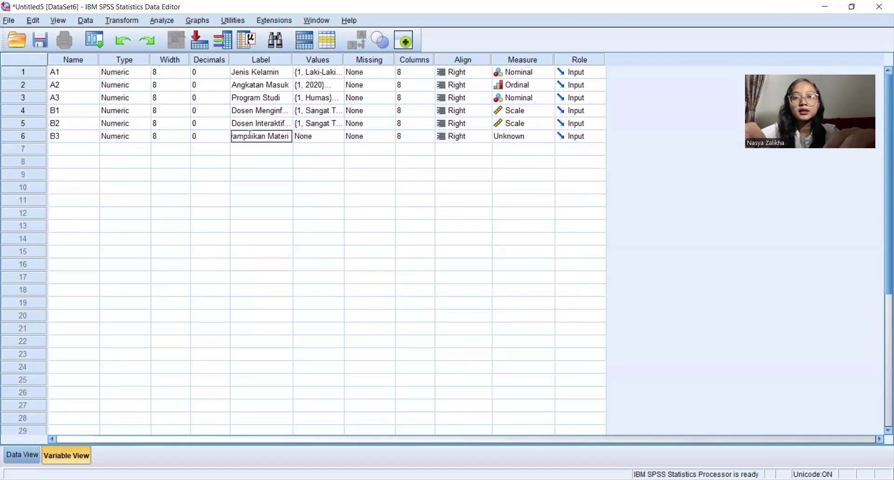
text(n)
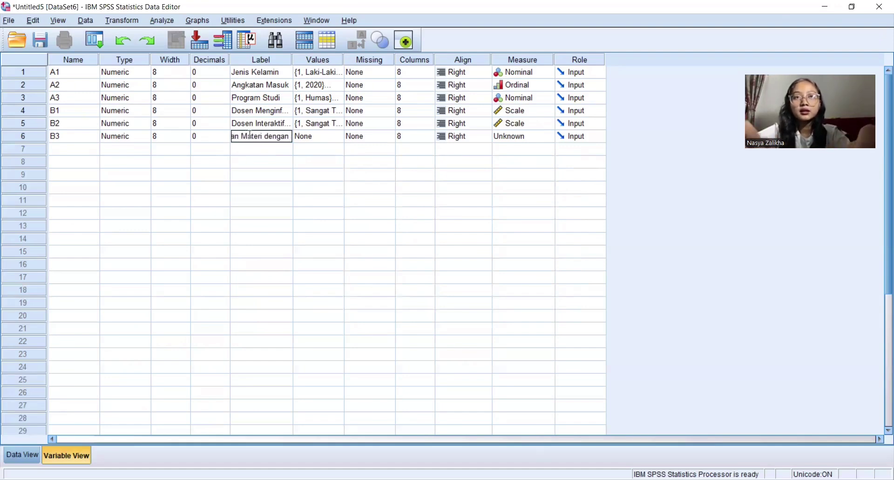
text( Mudah Dipahami)
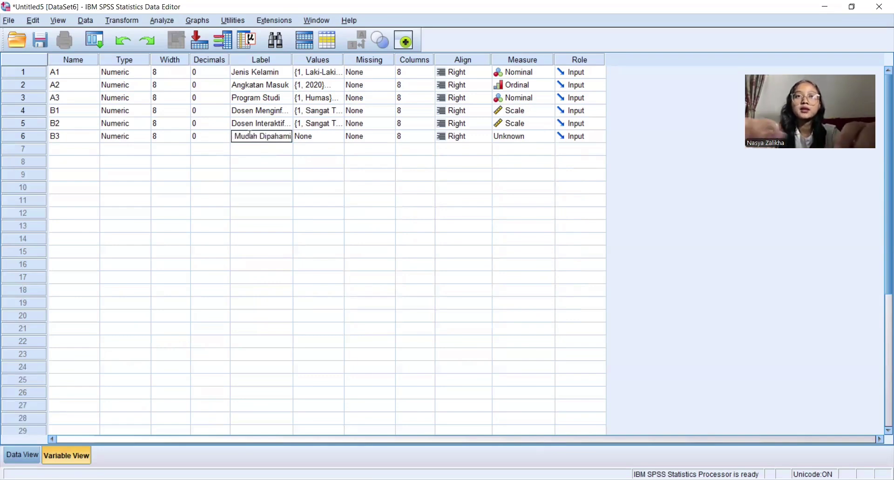
- Start the value labels of variable B3 with 1 = "Sangat Tidak Setuju"
click(311, 136)
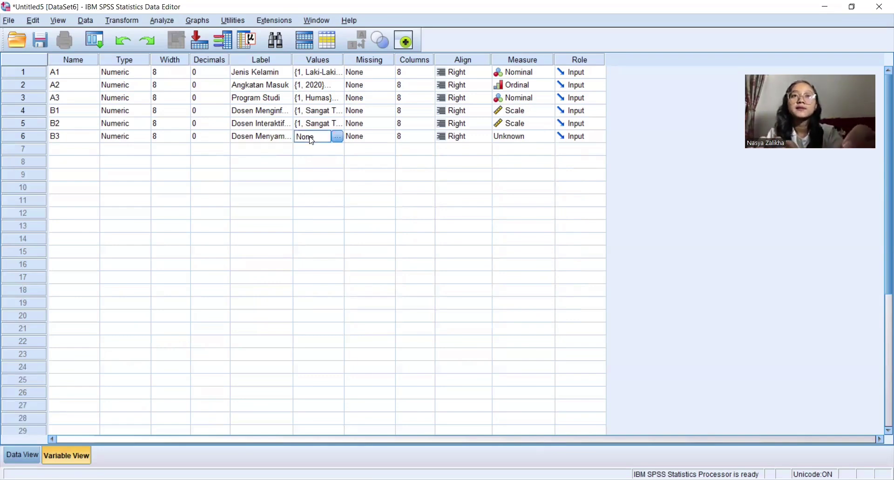
click(337, 136)
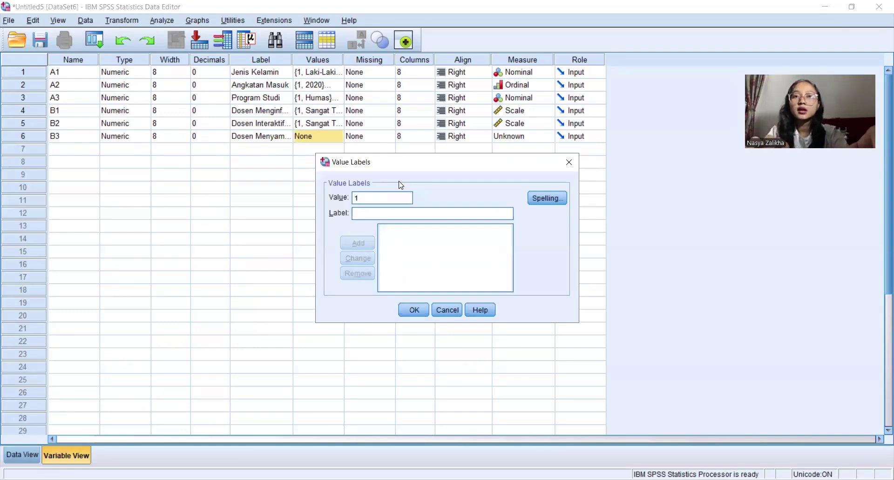
click(397, 214)
text(Sangat Tidak Setu)
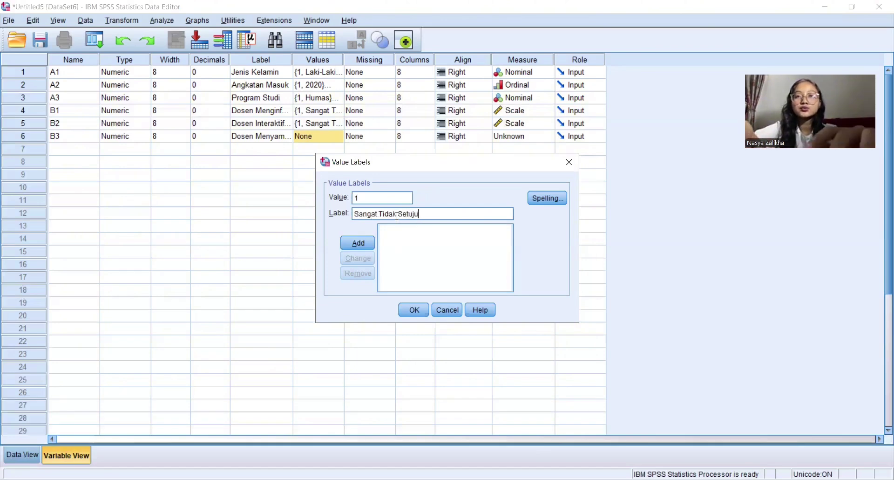
text(ju)
click(358, 244)
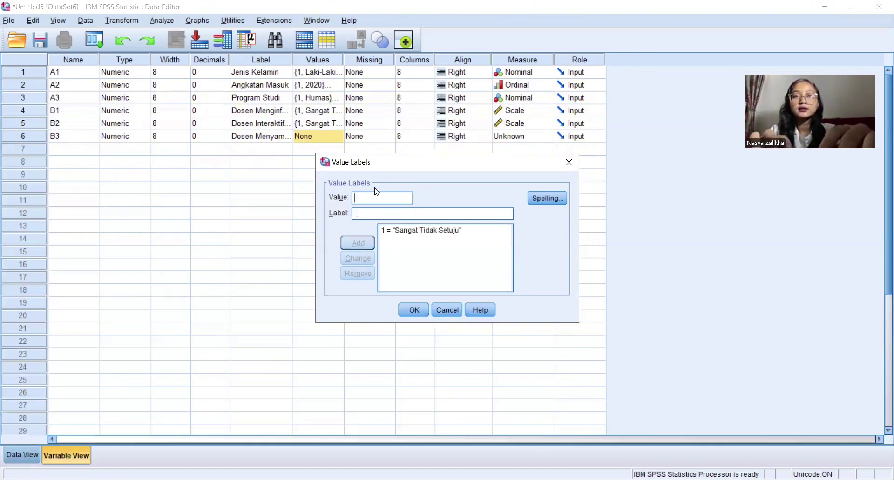
- Add the value label 2 = "Tidak Setuju" to variable B3
click(375, 196)
text(2)
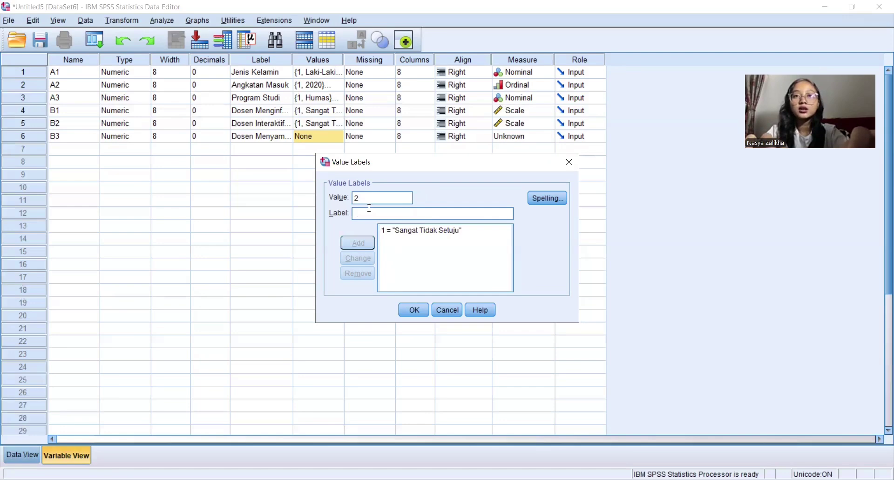
text(Tia)
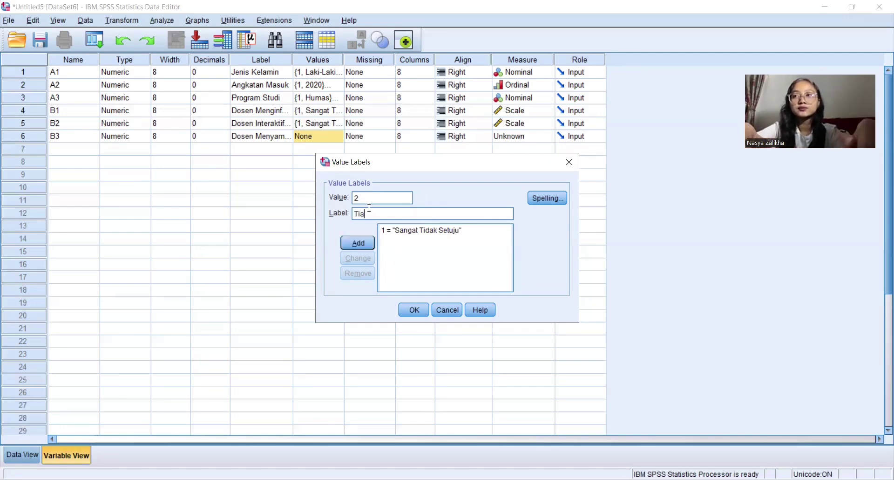
text(ak Setuju)
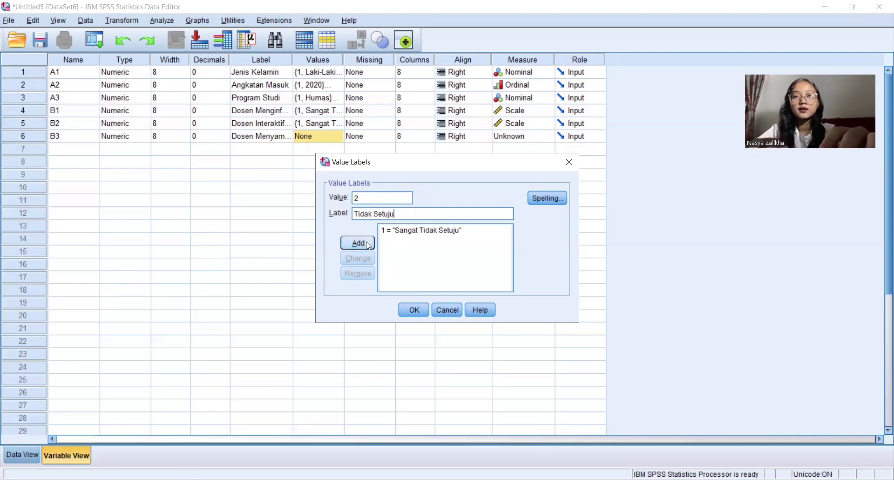
click(366, 241)
- Add the value label 3 = "Netral" to variable B3
click(369, 197)
text(3)
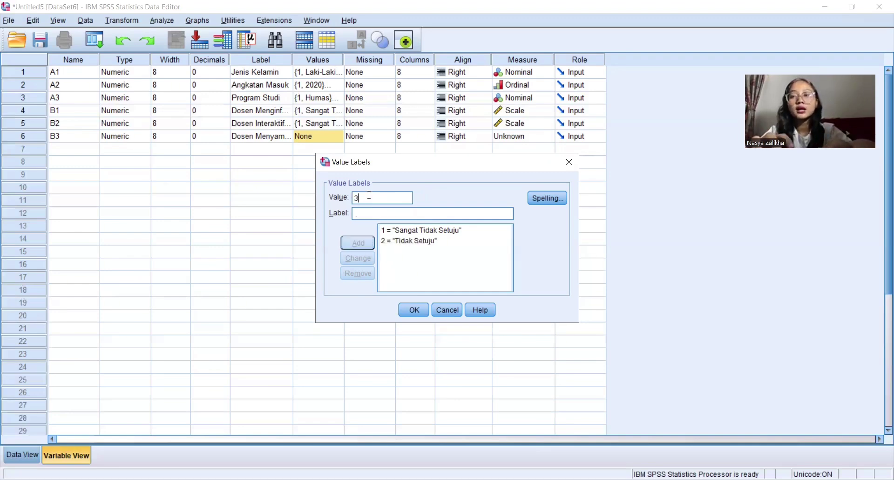
click(373, 212)
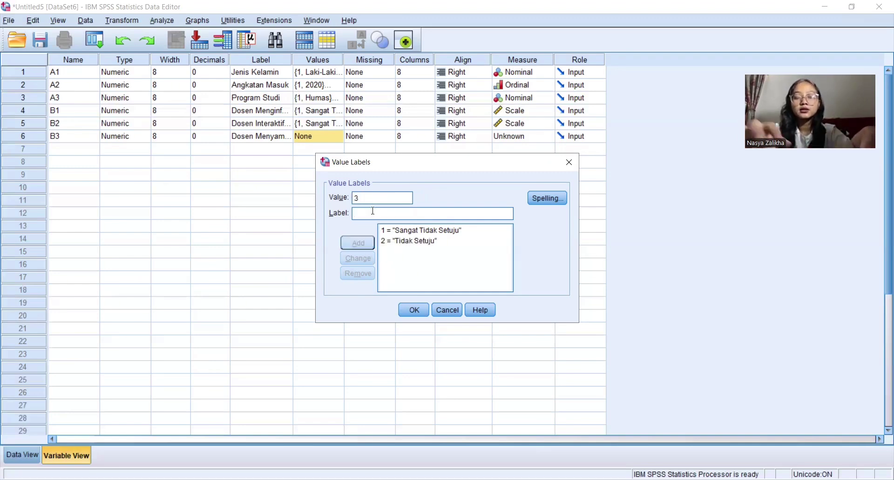
text(Netral)
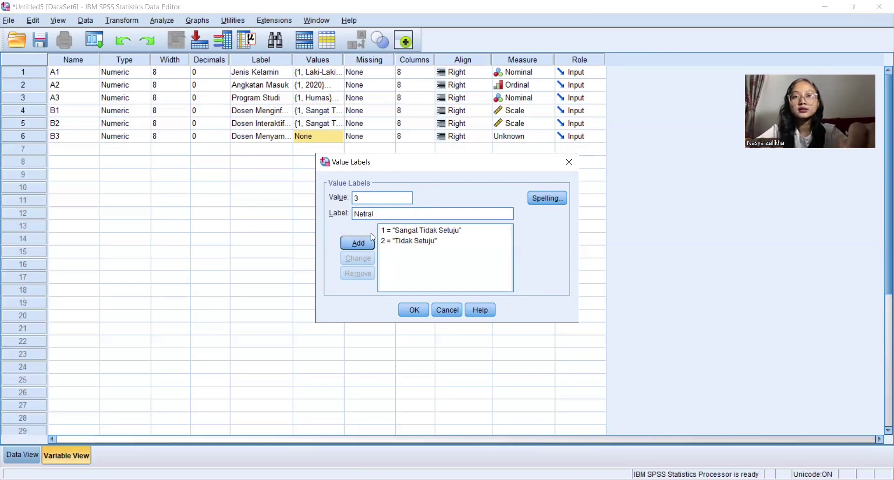
click(365, 242)
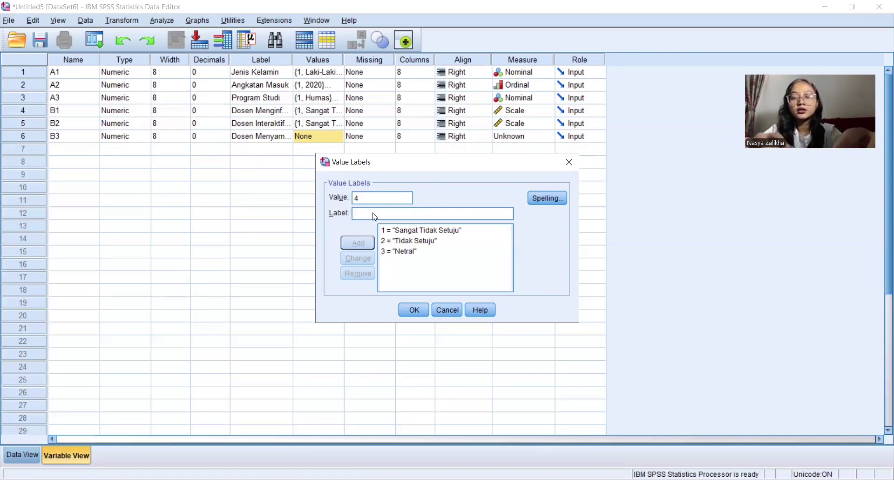
- Add the value label 4 = "Setuju" to variable B3
click(374, 214)
text(Setuju)
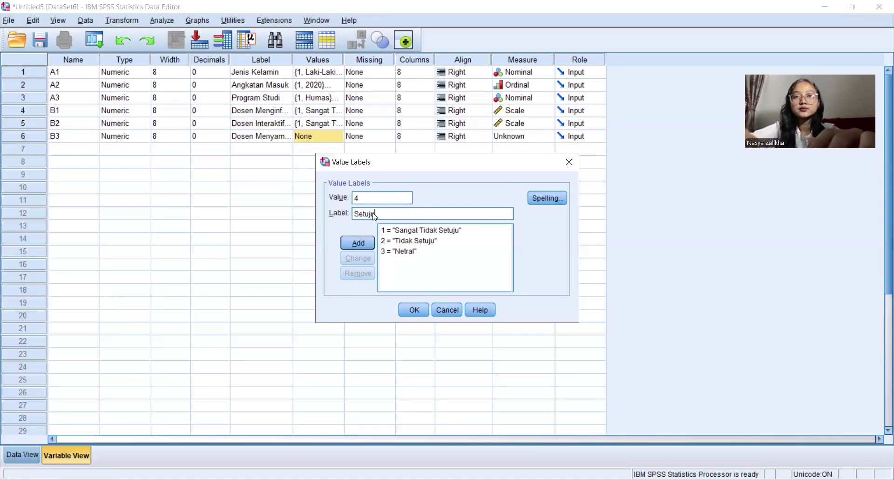
click(365, 242)
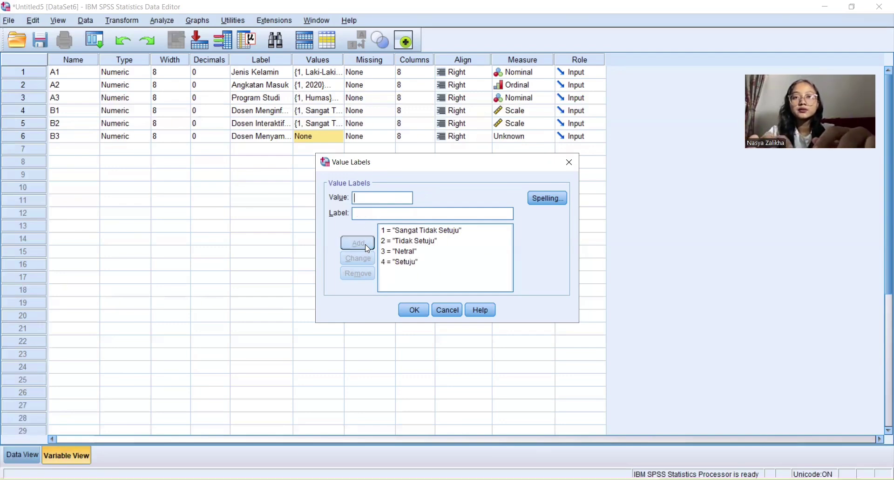
- Add the value label 5 = "Sangat Setuju" to variable B3 and apply its set of value labels
click(370, 214)
text(Sangat S)
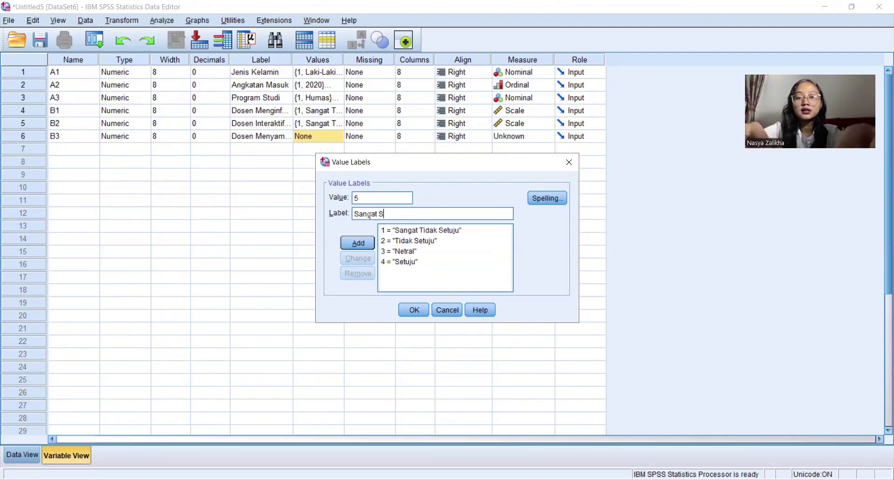
text(etuju)
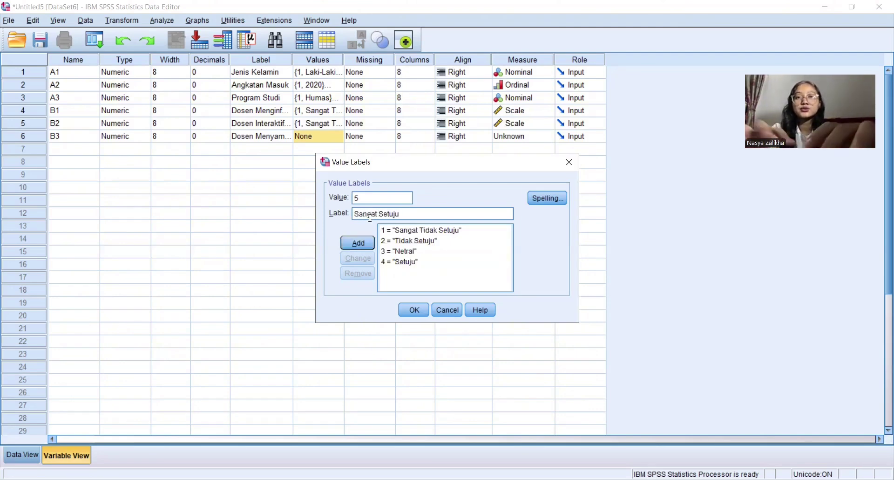
click(365, 242)
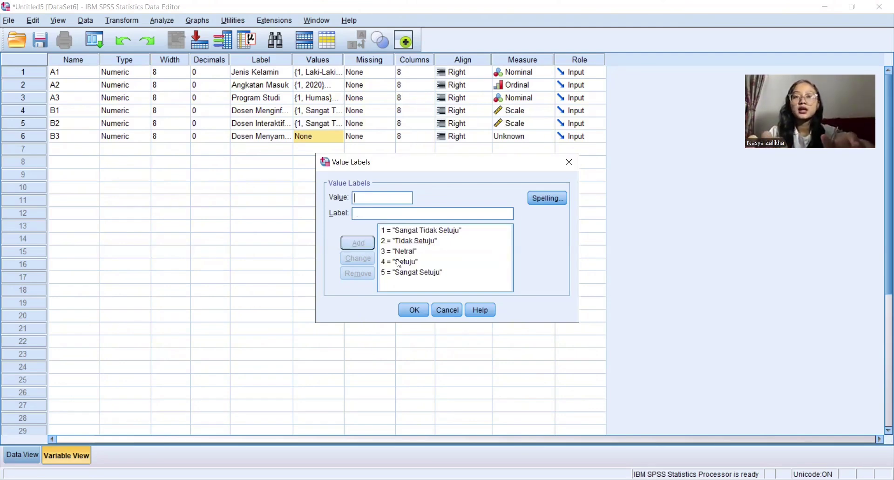
click(420, 308)
- Set the measurement level of variable B3 to Scale
click(526, 141)
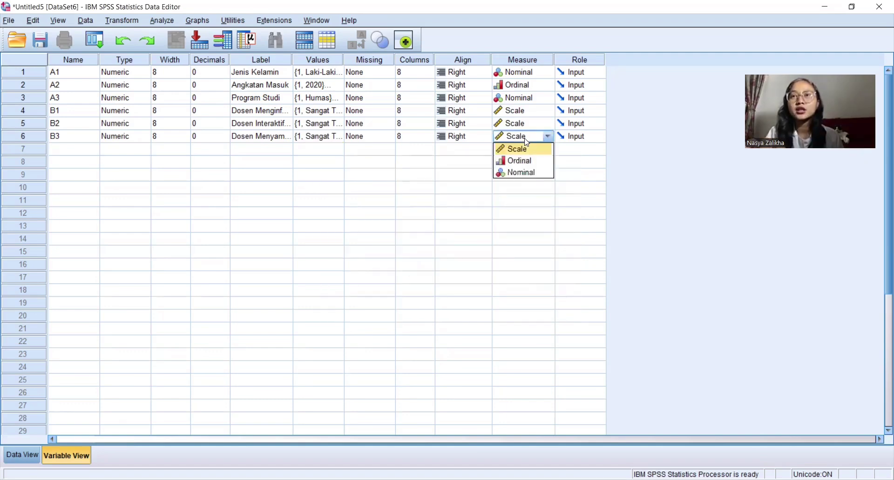
click(527, 150)
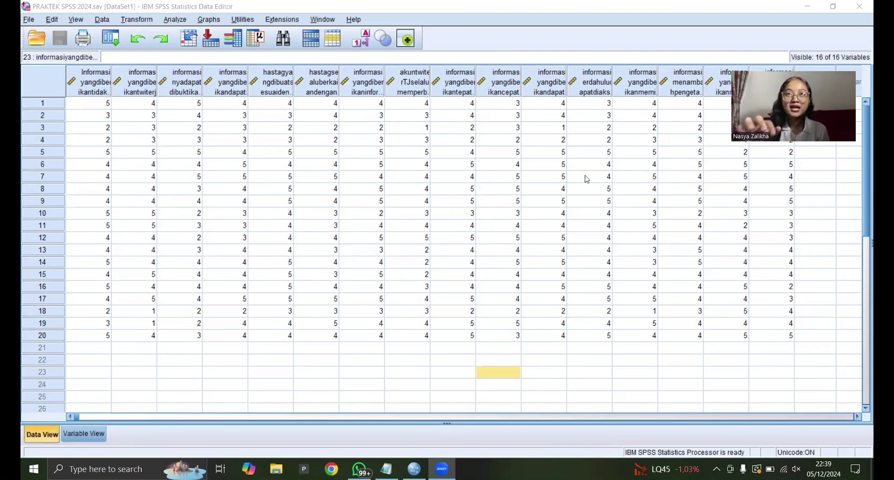
- Start a Frequencies analysis from the descriptive statistics and include all the questionnaire variables in it
click(172, 22)
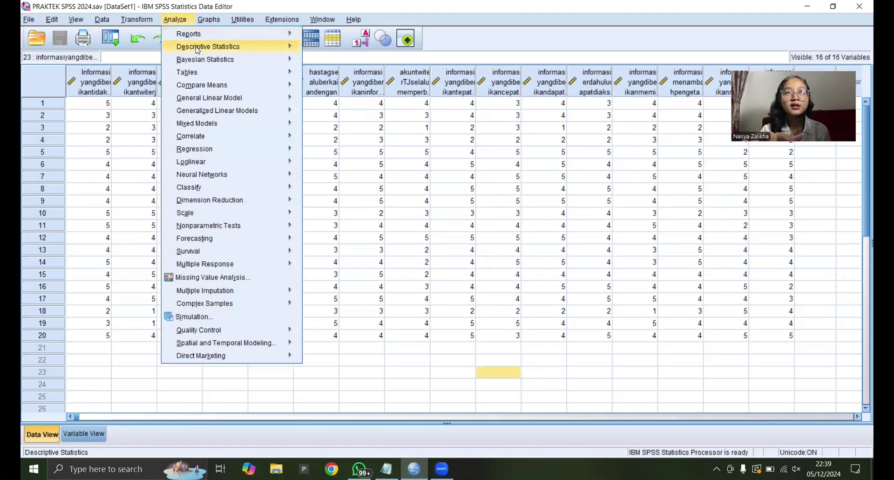
mouse_move(188, 51)
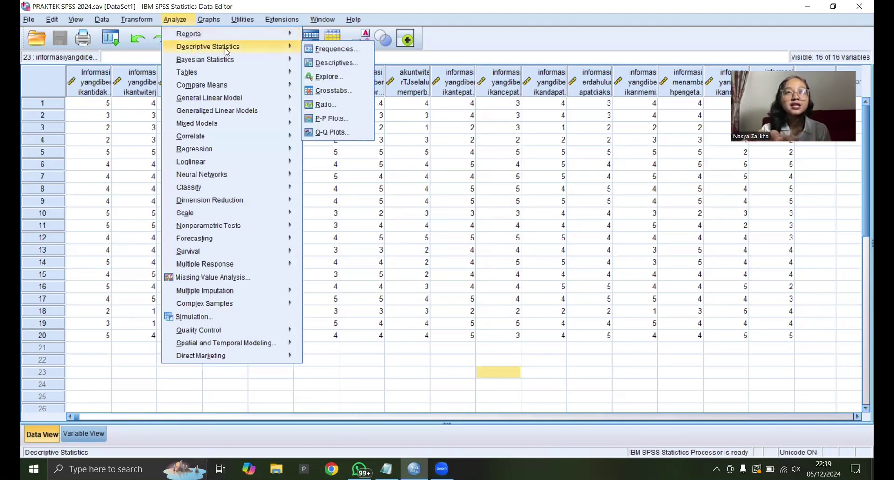
key(Right)
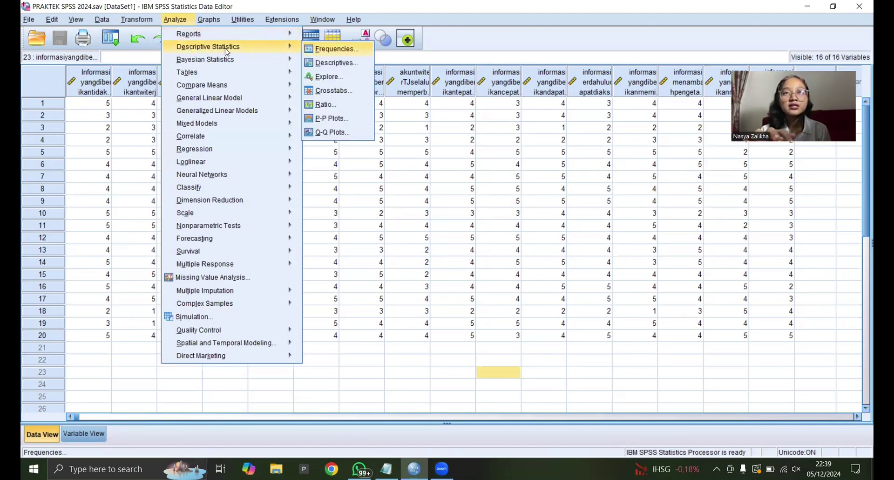
key(Return)
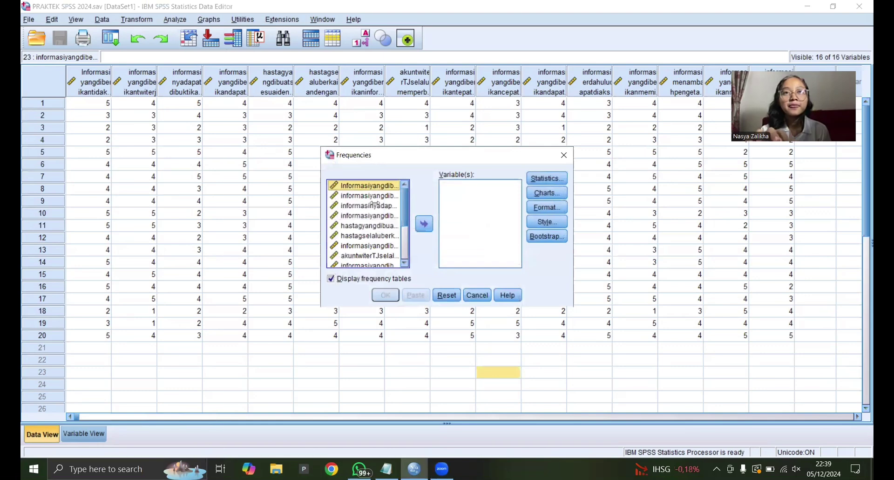
click(363, 215)
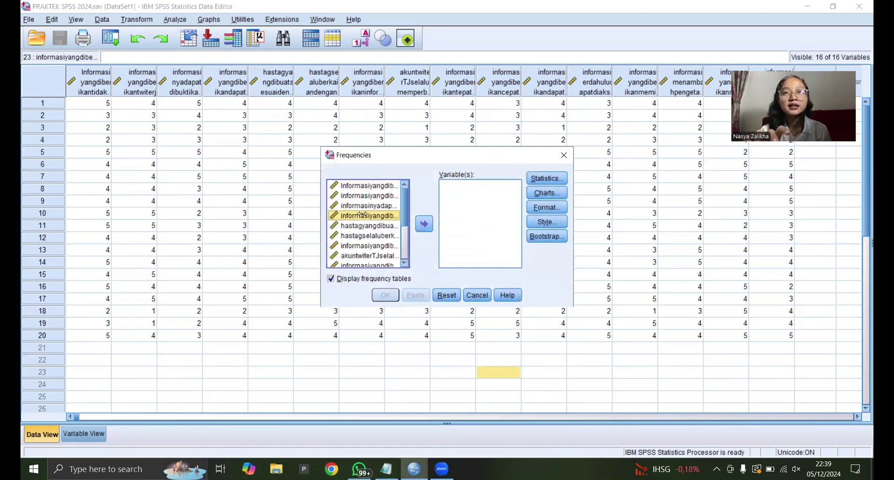
key(ctrl+a)
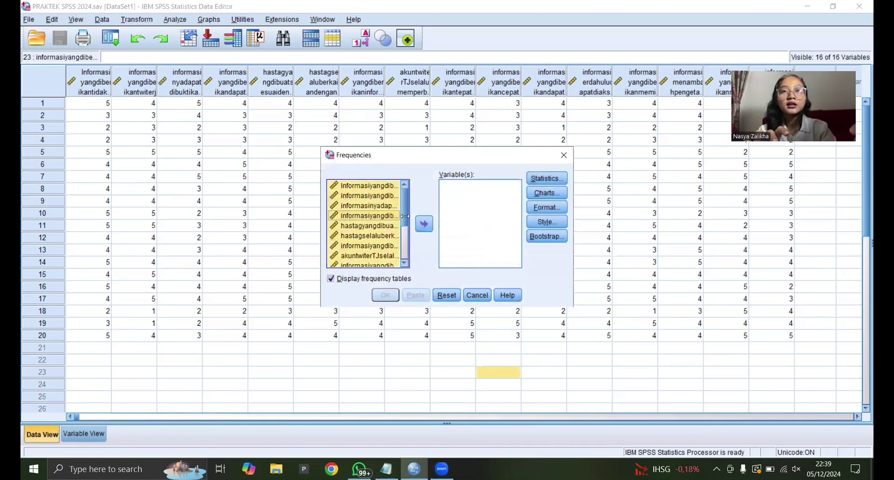
click(424, 223)
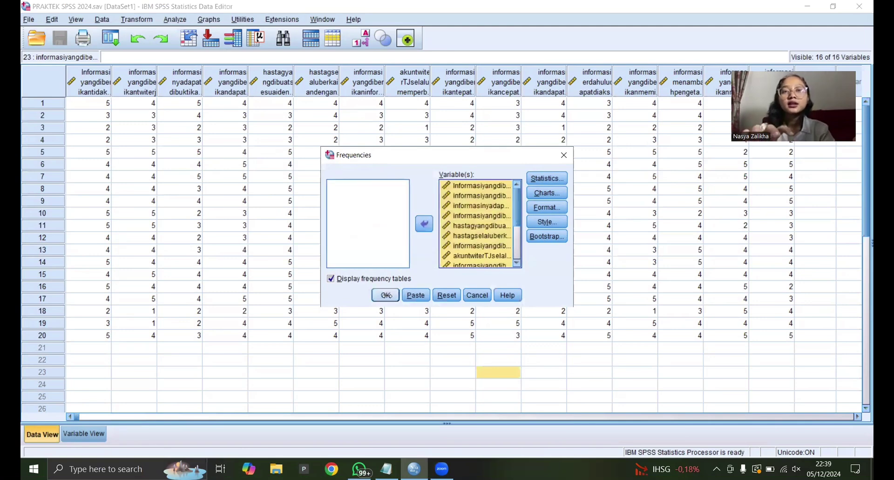
- Set the Frequencies chart type to pie charts and run the analysis
click(549, 192)
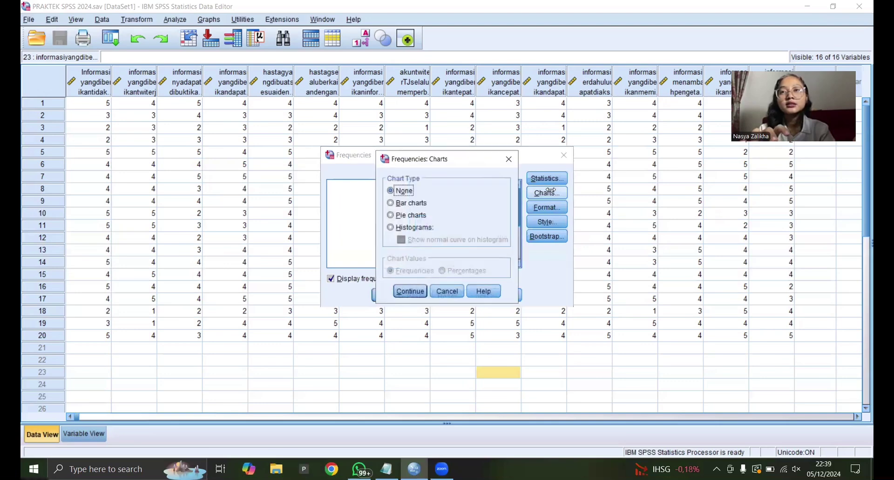
click(401, 216)
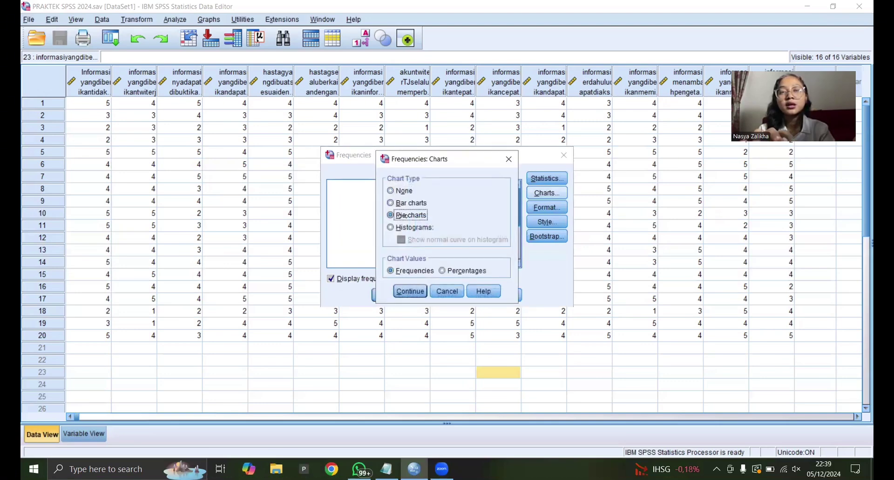
click(411, 291)
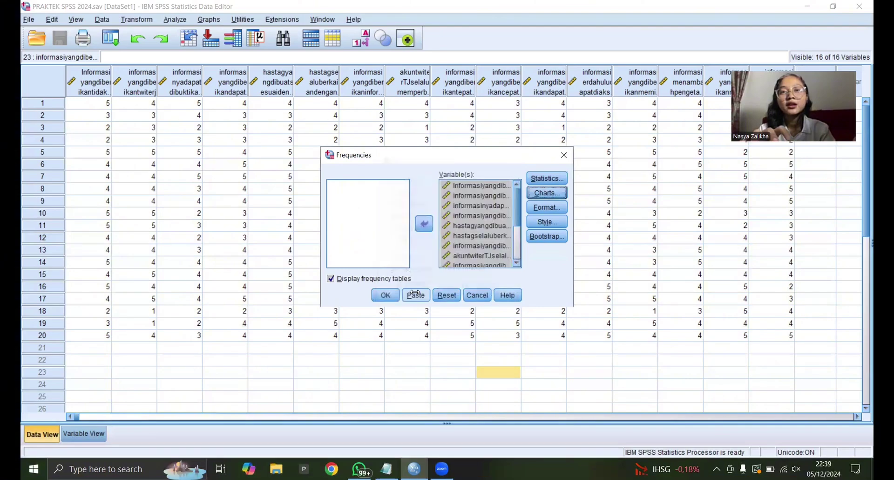
click(383, 296)
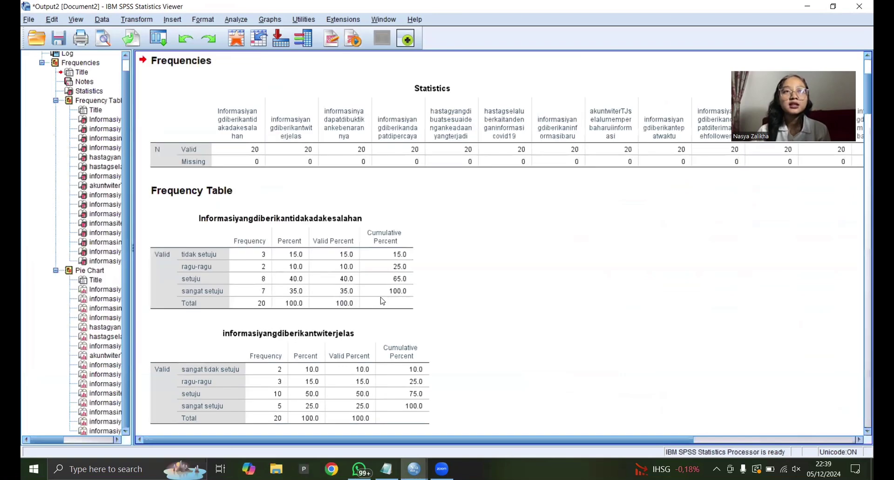
- Examine the frequency tables in the output, comparing frequencies and percentages of each answer category for the survey statements
click(390, 111)
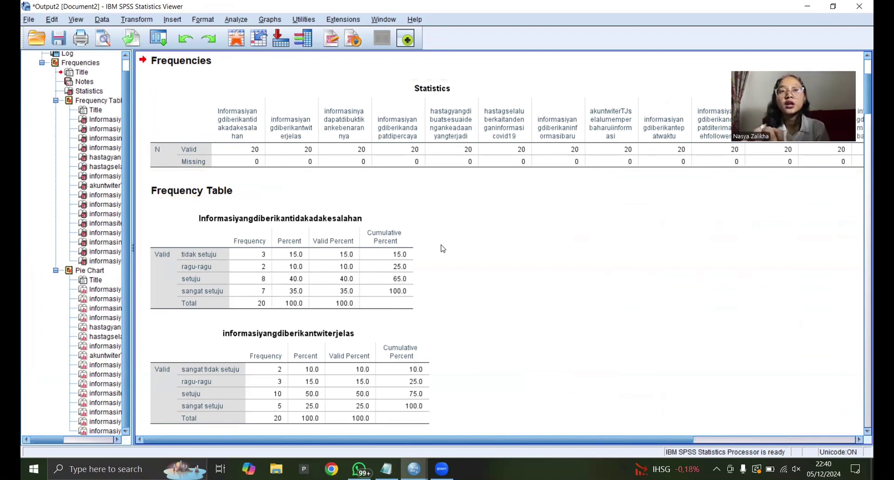
scroll(441, 246, down, 5)
click(181, 172)
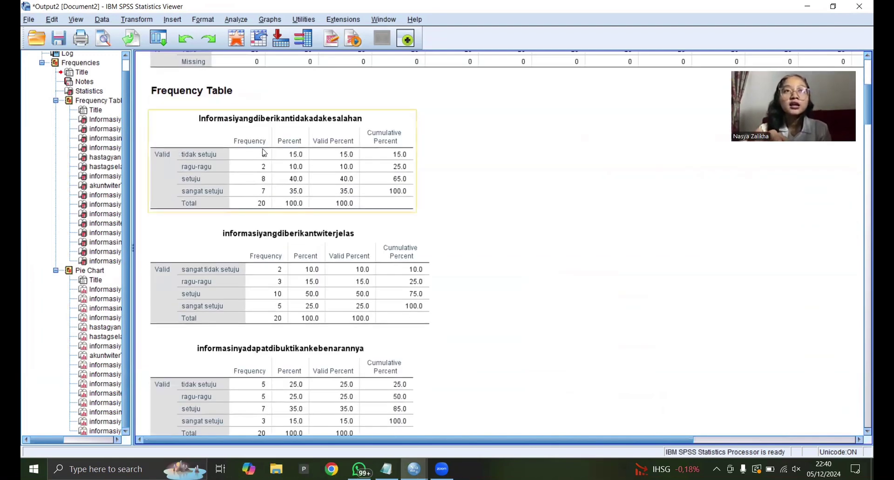
scroll(263, 152, down, 5)
click(264, 152)
scroll(337, 164, up, 5)
click(337, 164)
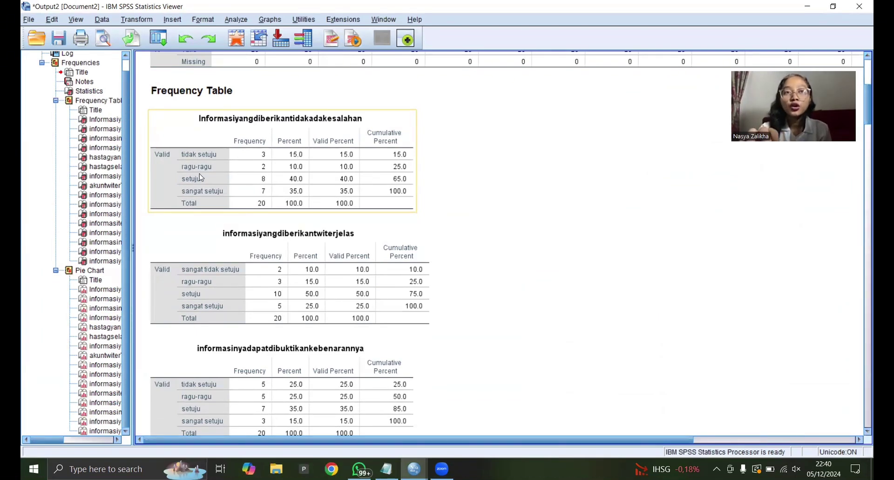
click(285, 257)
key(Down)
key(Down)
key(Down)
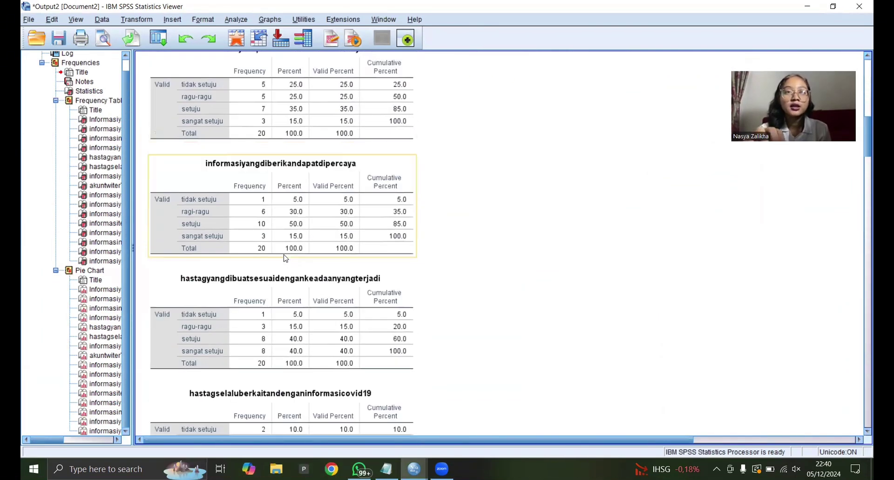
scroll(382, 238, down, 3)
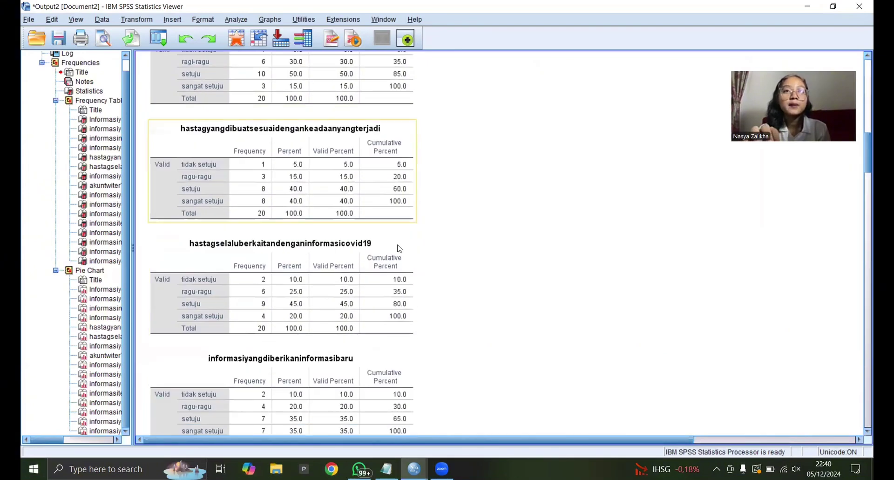
- Go to the Pie Chart section of the output and review the charts of the survey statements along with the neighbouring frequency tables
click(91, 271)
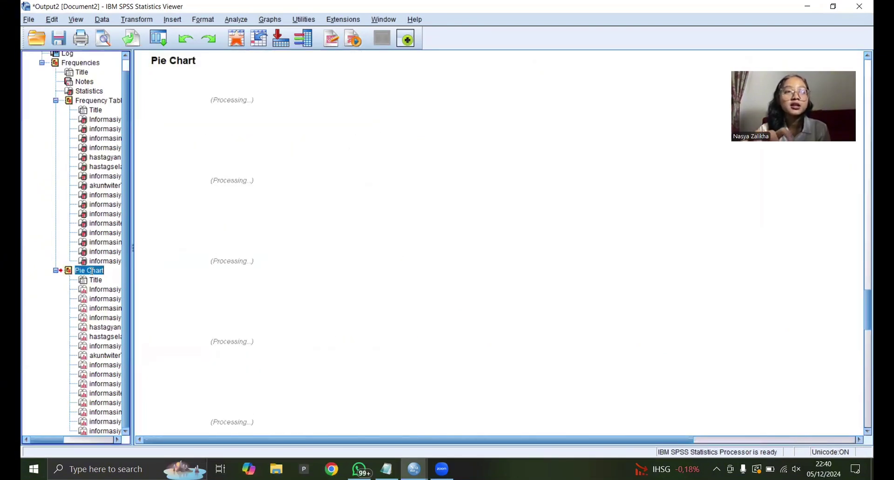
scroll(518, 256, down, 1)
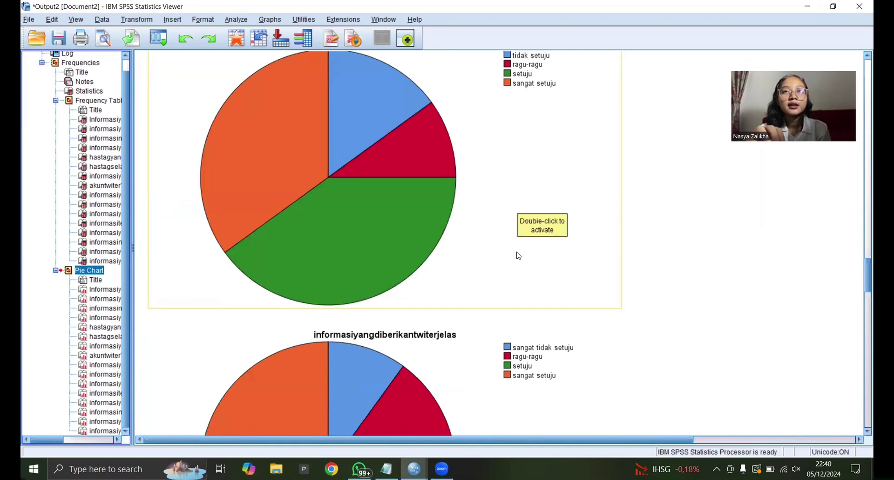
scroll(518, 255, up, 8)
scroll(518, 256, down, 6)
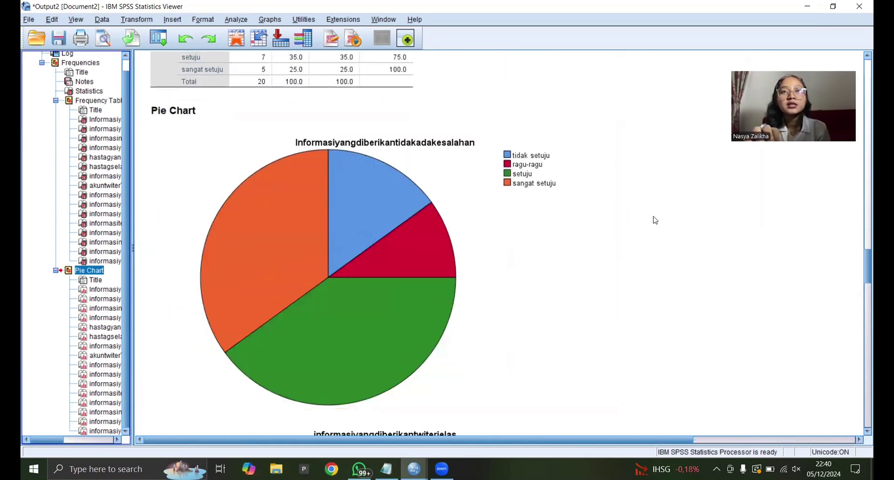
scroll(655, 220, down, 7)
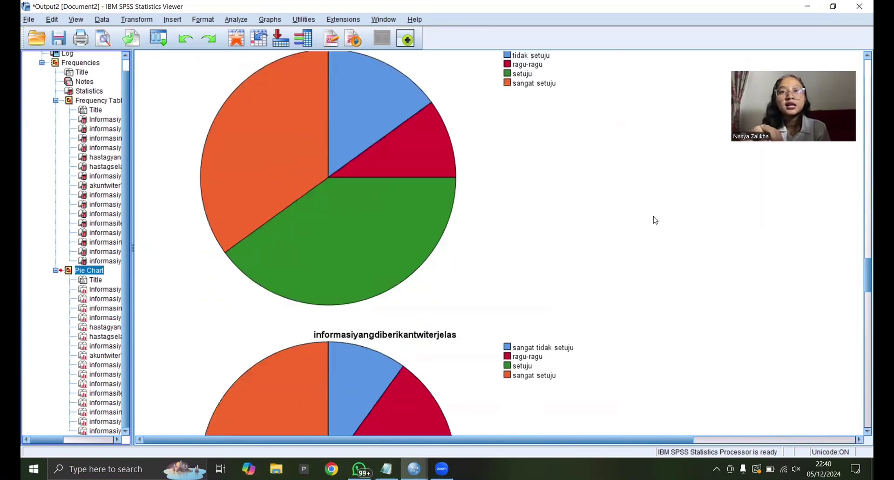
scroll(655, 220, down, 9)
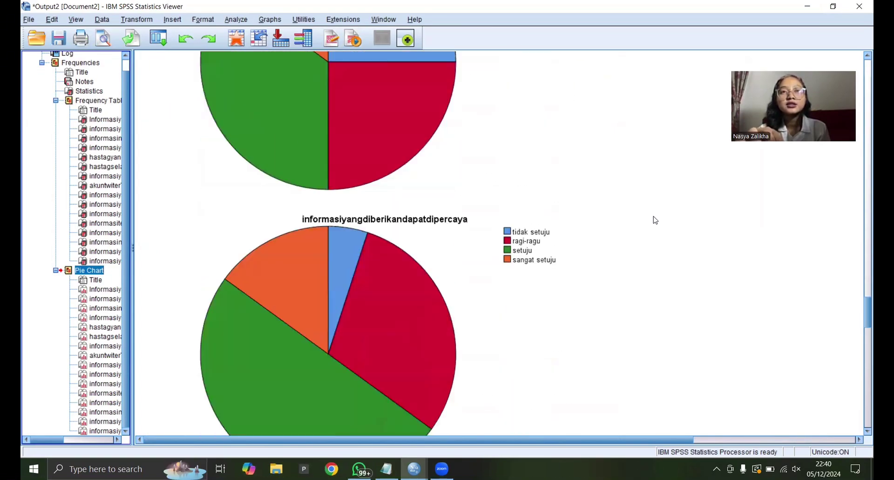
scroll(656, 220, up, 15)
scroll(655, 220, down, 15)
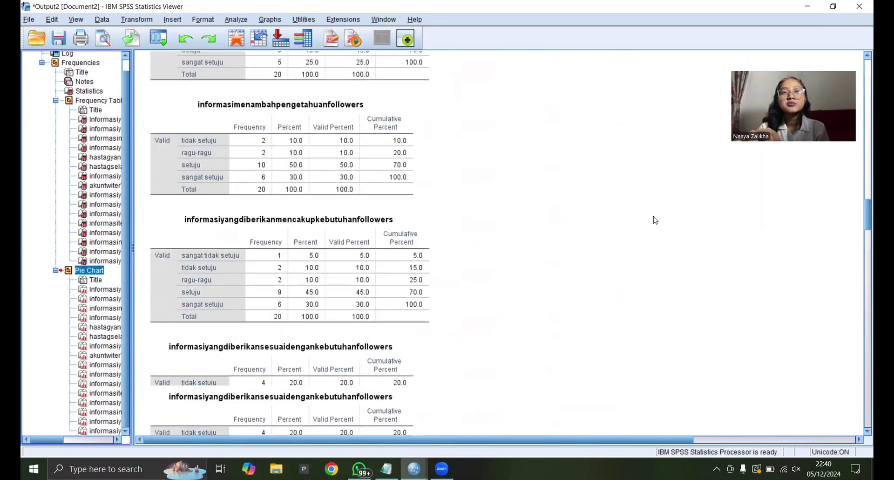
scroll(655, 219, up, 4)
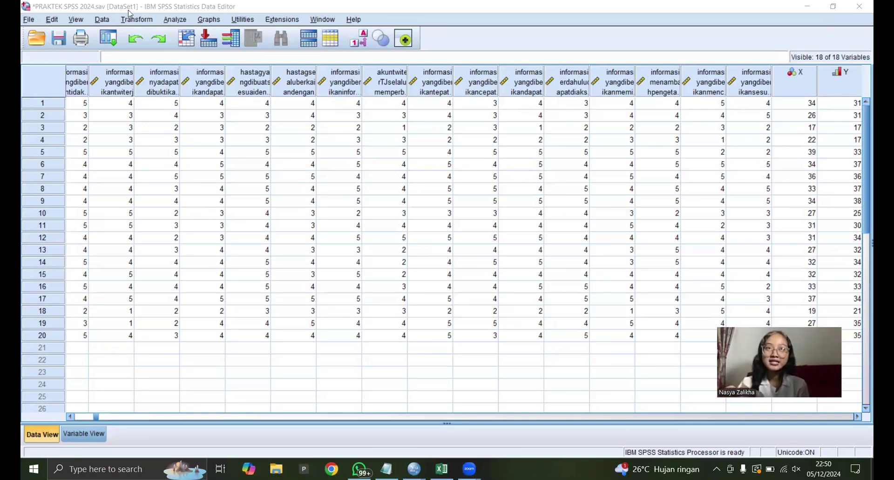
- Start a Linear Regression analysis and assign Judul contoh [X] as the dependent variable
click(182, 20)
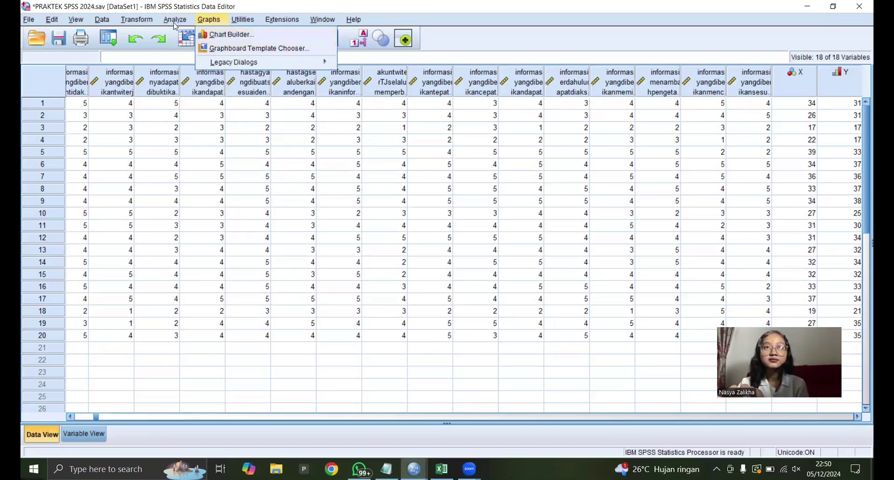
mouse_move(222, 151)
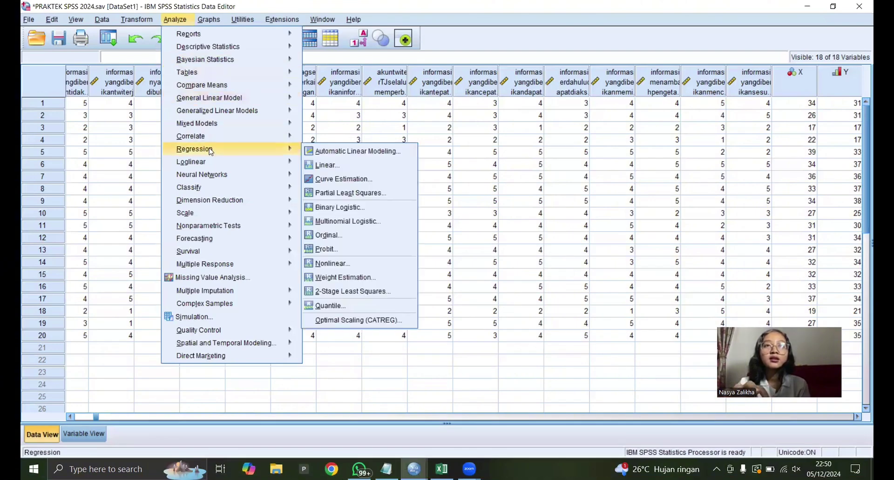
click(328, 166)
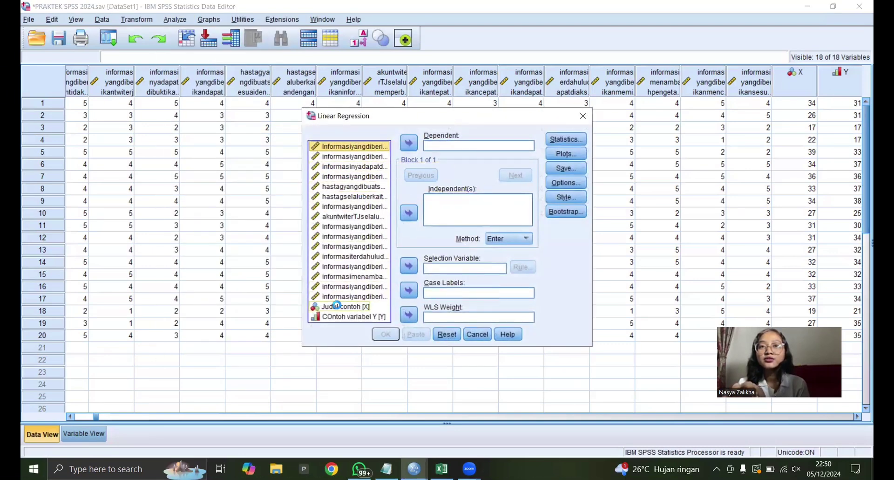
click(337, 306)
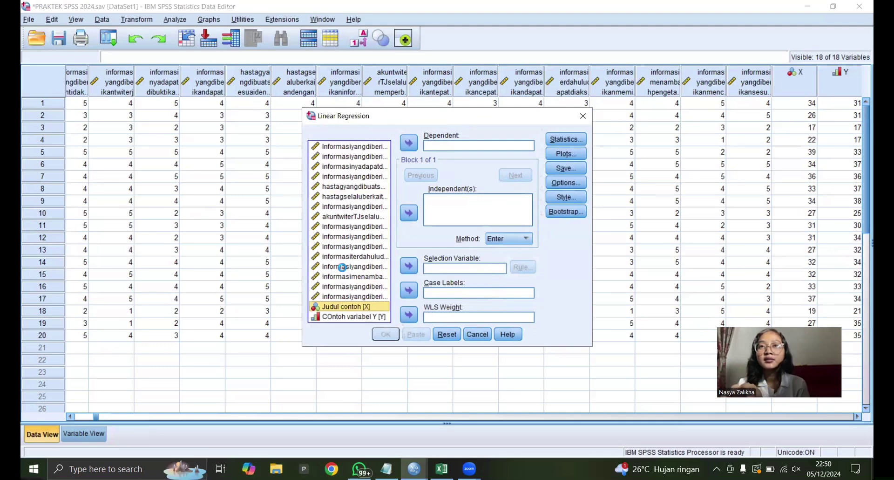
click(408, 144)
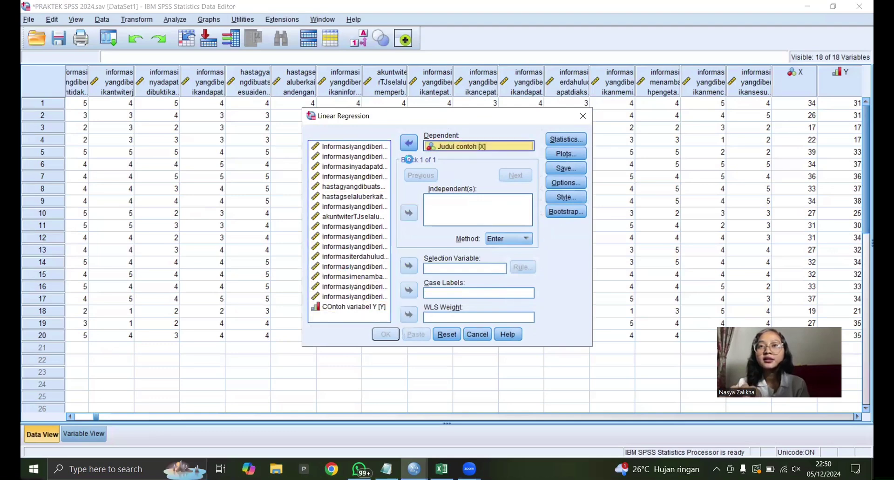
- Assign COntoh variabel Y [Y] as the independent variable and run the linear regression with the Enter method
click(353, 307)
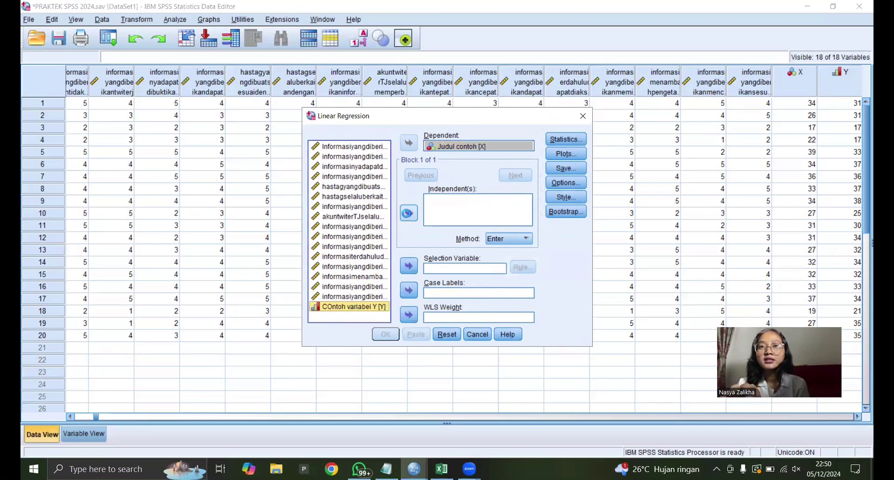
click(408, 213)
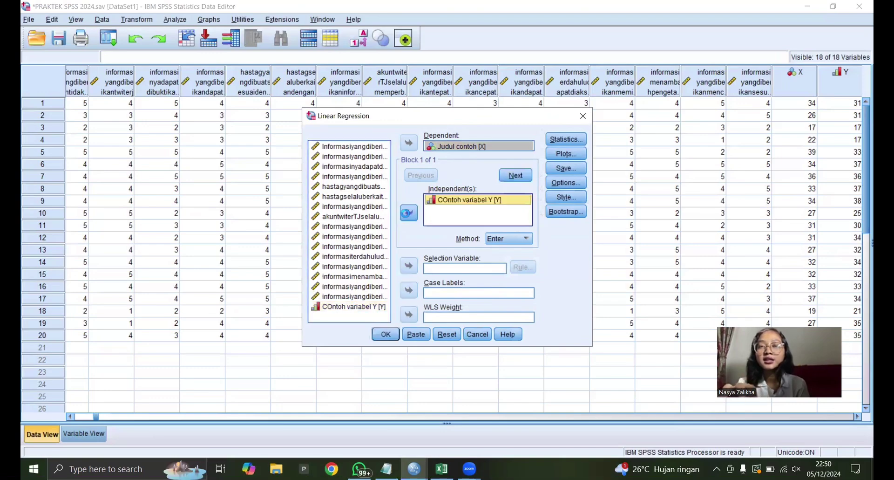
click(385, 334)
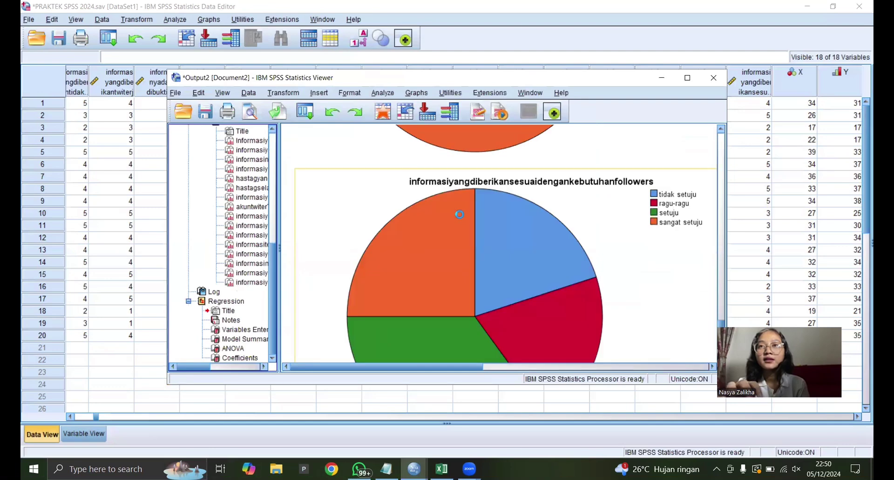
- Select the Regression section of the output and review its Model Summary, ANOVA and Coefficients tables
scroll(459, 214, down, 10)
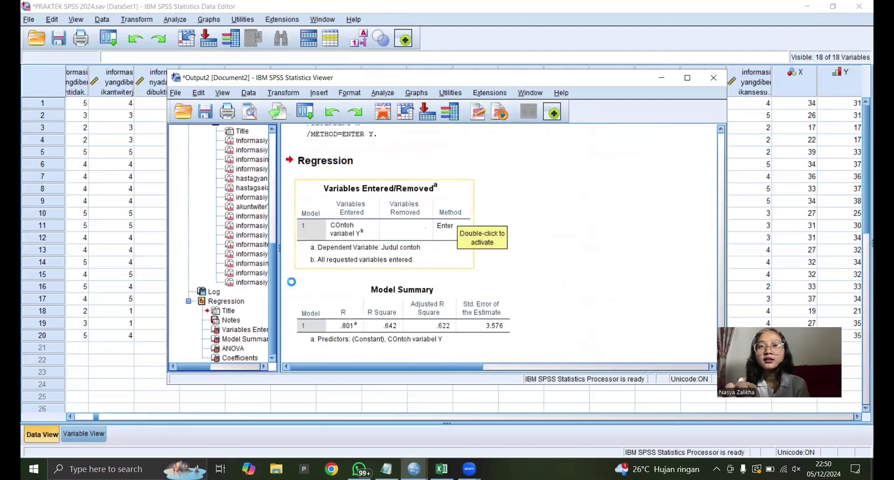
click(234, 302)
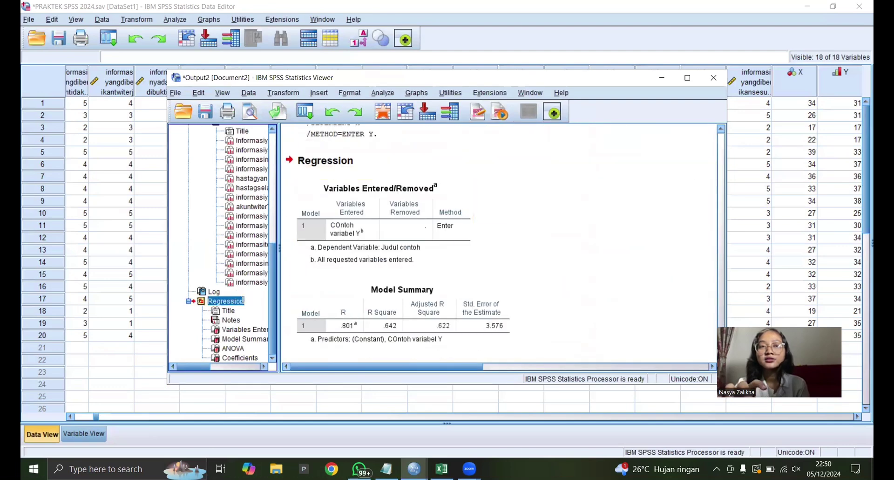
click(201, 302)
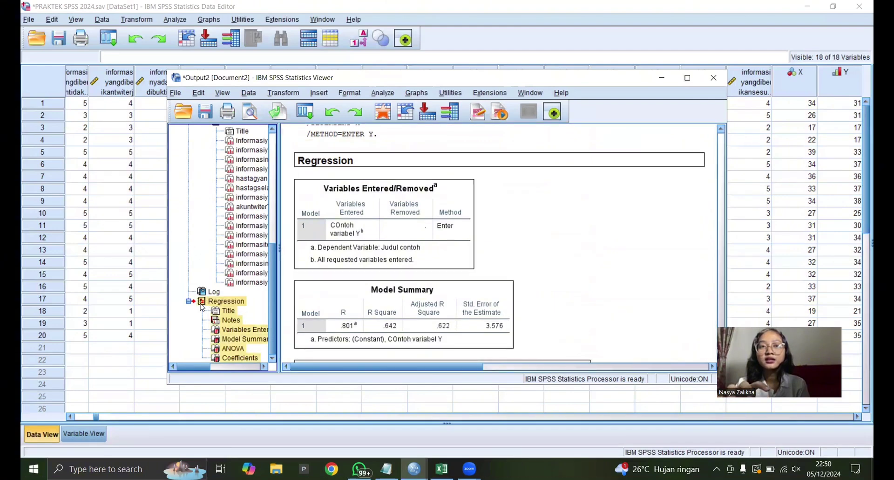
scroll(425, 209, down, 4)
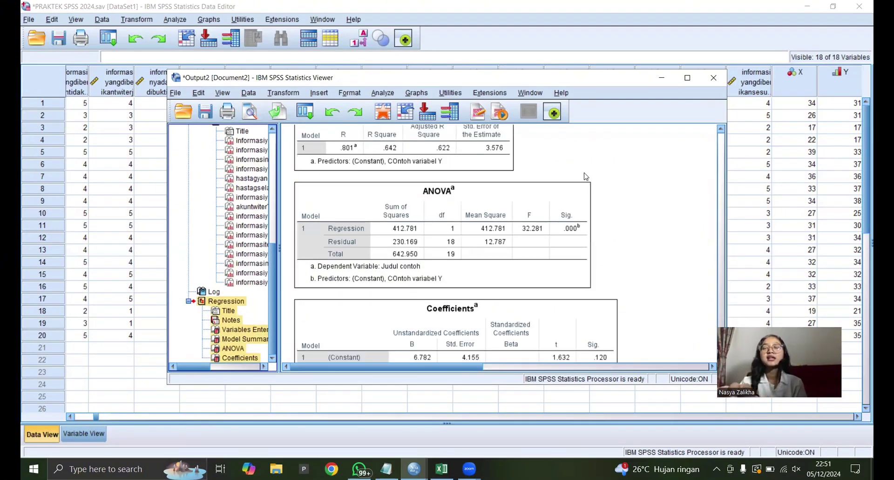